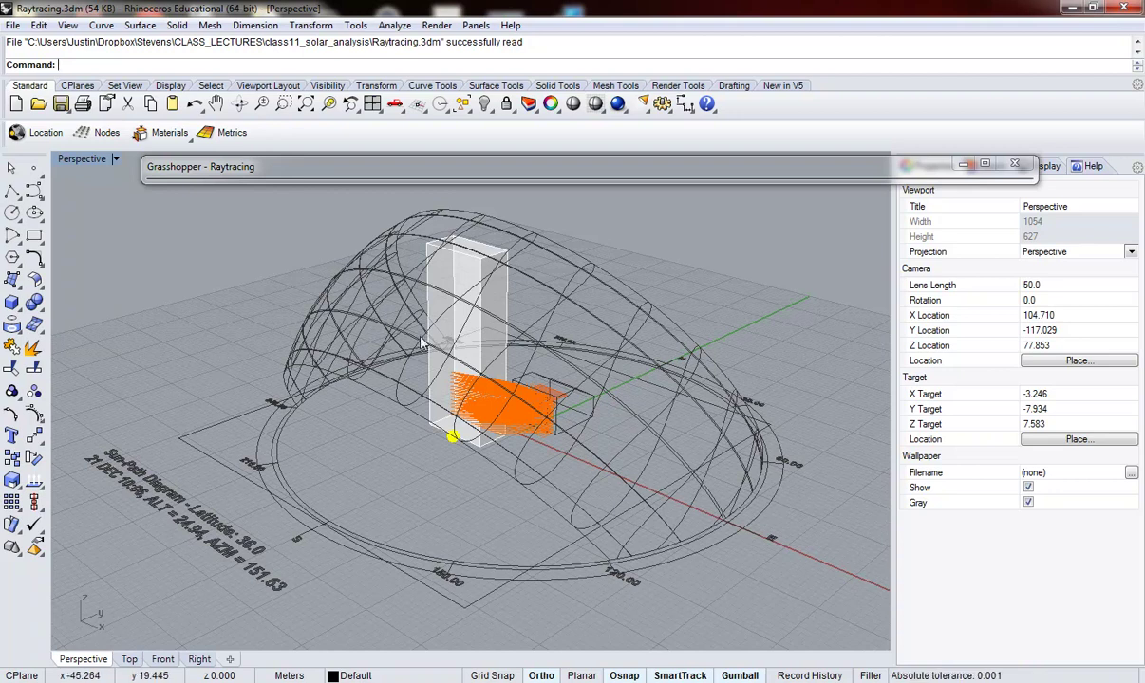
- Expand Grasshopper and zoom to the Generate Sun group's location, hour 10 and minute 6 inputs
double_click(282, 176)
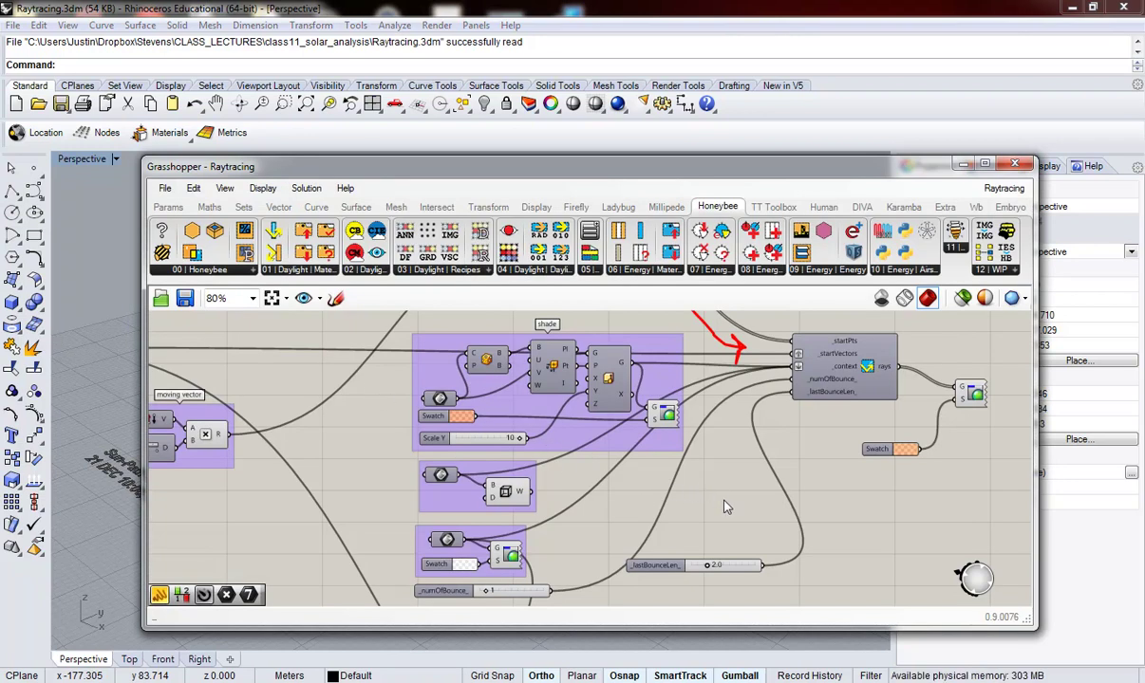
scroll(667, 475, "down", 5)
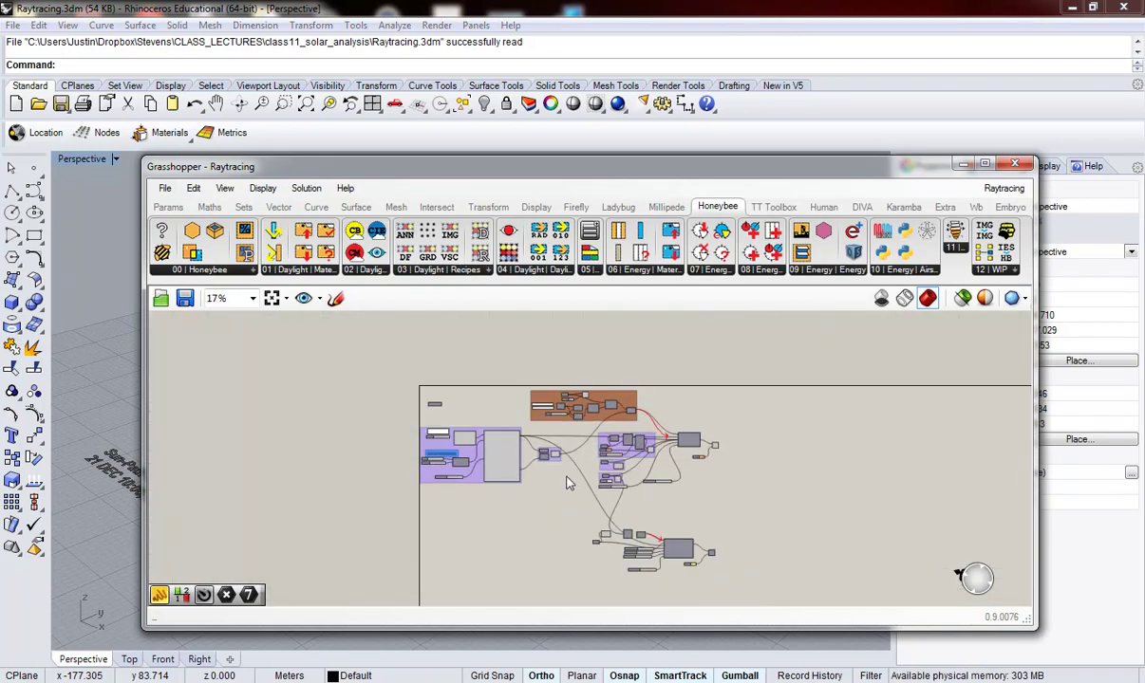
scroll(558, 499, "up", 1)
scroll(539, 478, "up", 1)
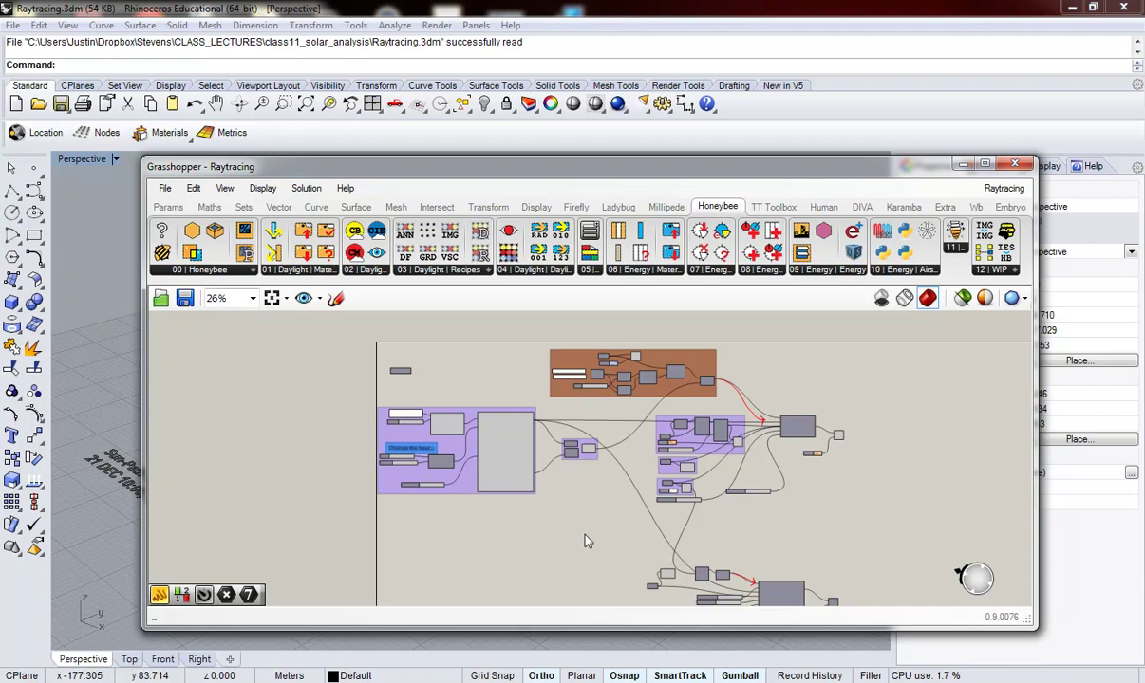
scroll(385, 457, "up", 2)
scroll(398, 400, "up", 3)
scroll(400, 410, "up", 1)
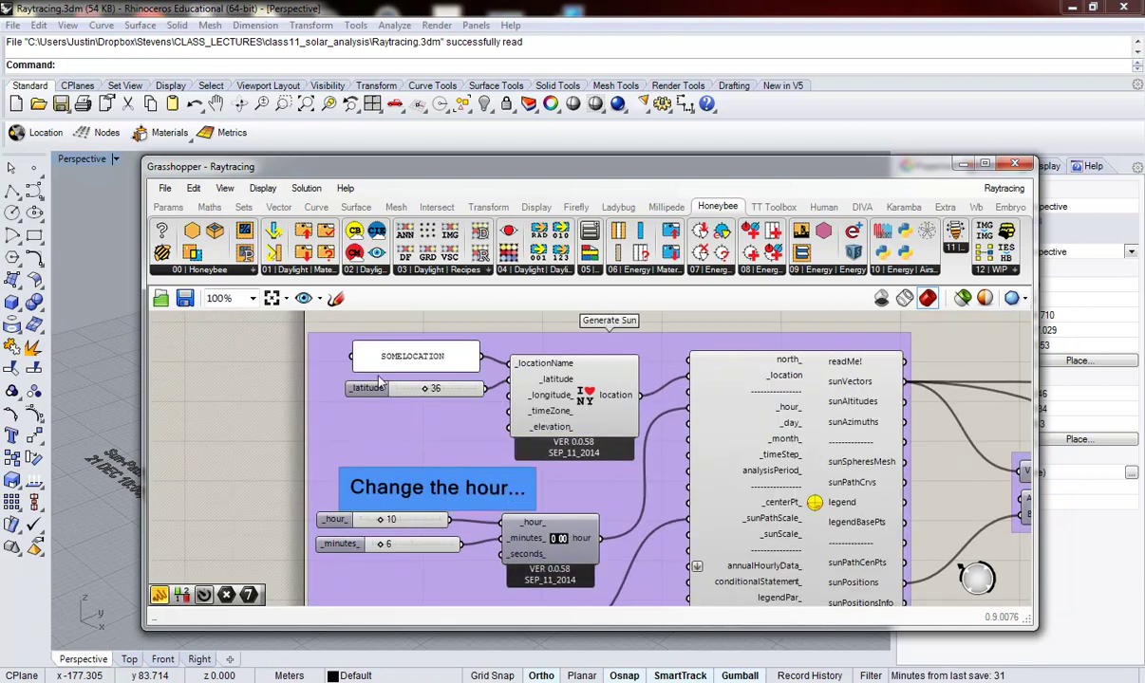
scroll(381, 383, "down", 1)
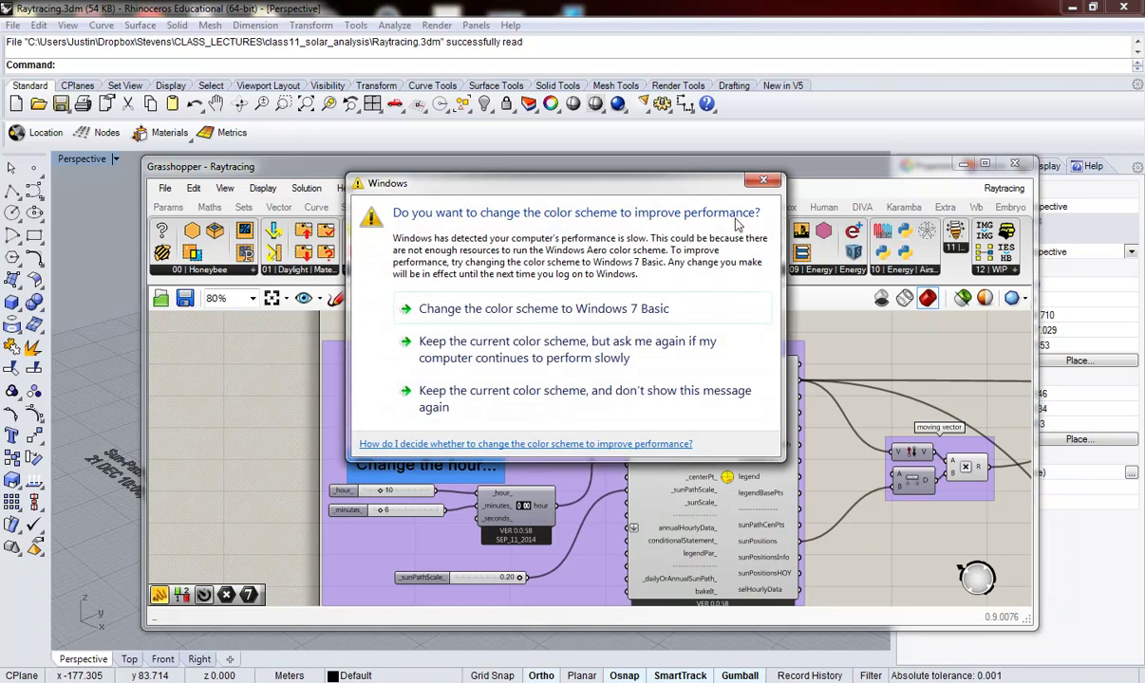
- Dismiss the Windows colour-scheme prompt and review the sun-path scale input at 0.20
left_click(763, 180)
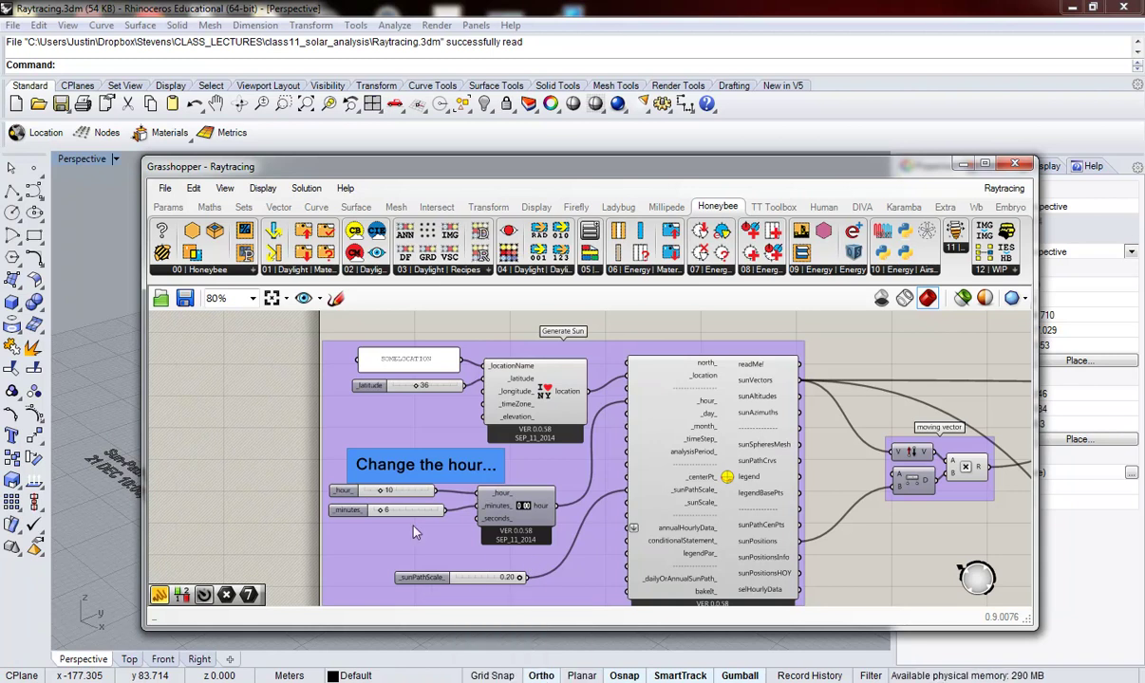
scroll(454, 565, "down", 1)
scroll(454, 565, "up", 1)
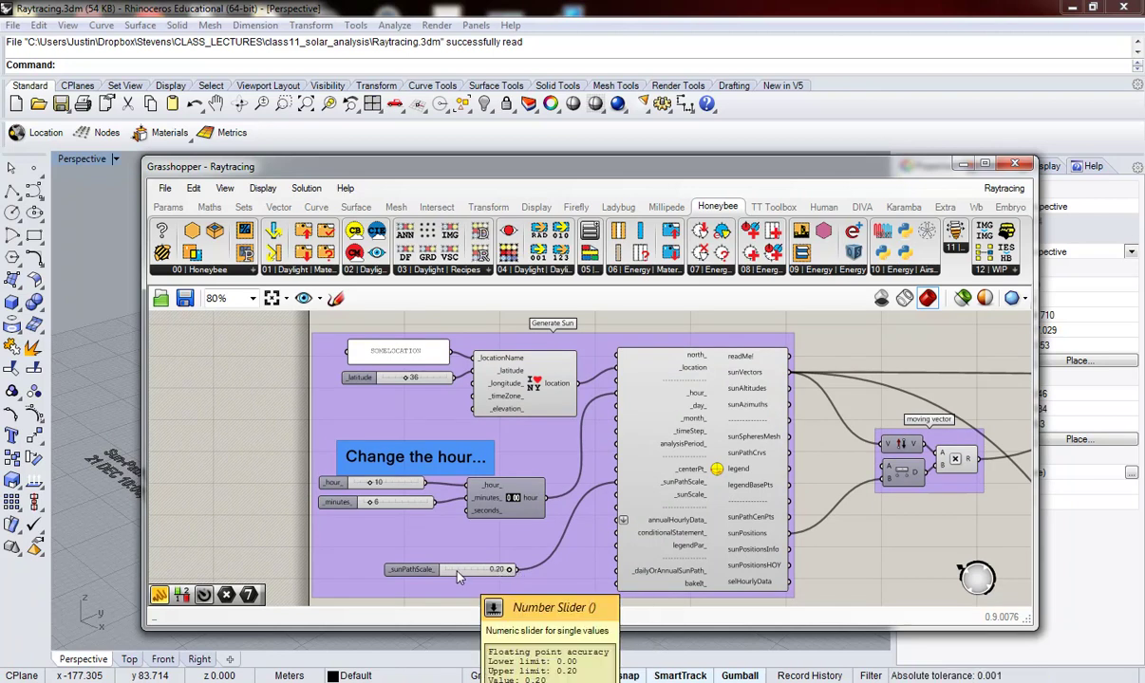
left_click_drag(143, 429, 639, 429)
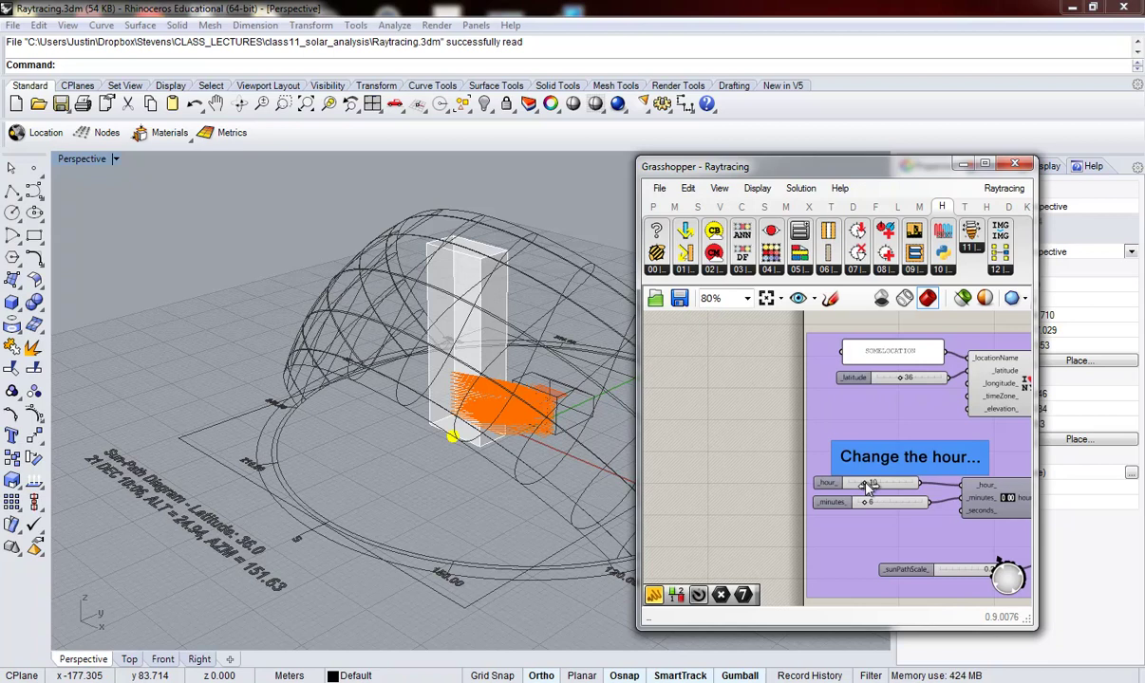
mouse_move(902, 486)
left_mouse_down()
mouse_move(911, 484)
mouse_move(869, 485)
left_mouse_up()
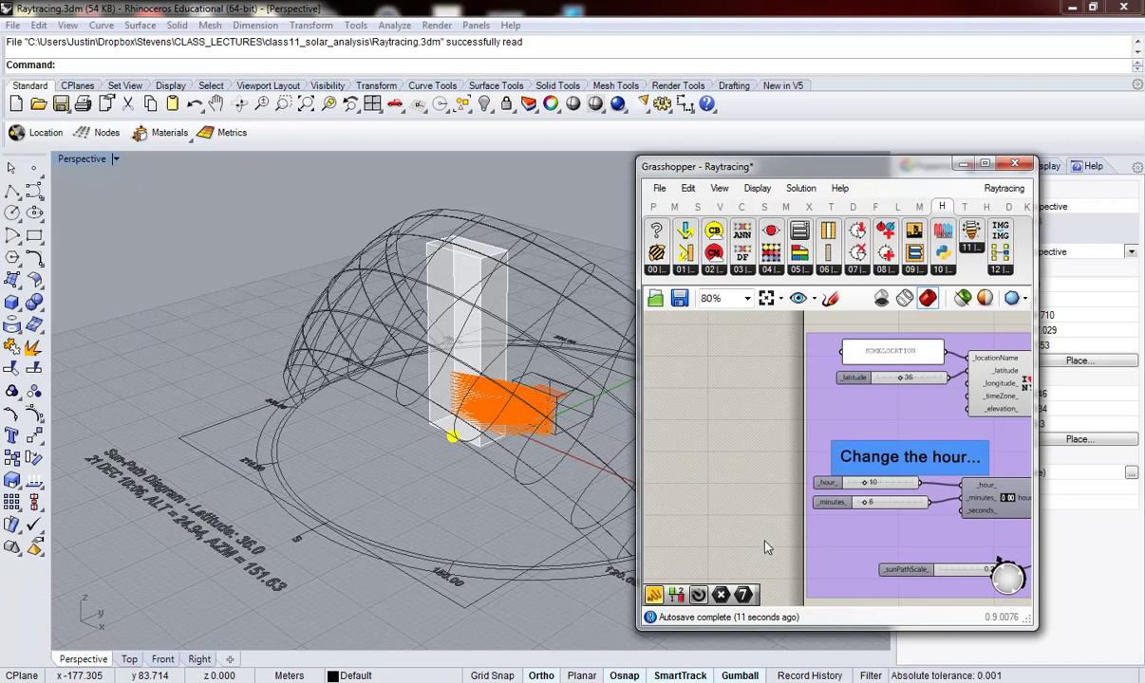
scroll(728, 539, "down", 1)
scroll(961, 580, "up", 1)
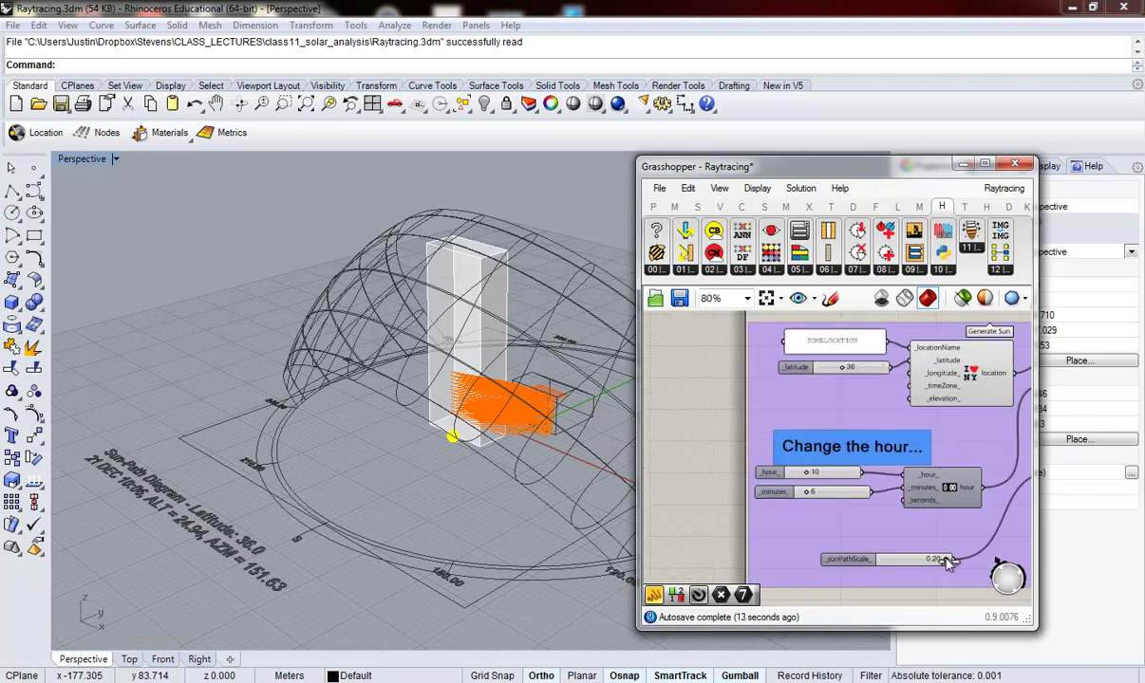
mouse_move(930, 563)
left_mouse_down()
mouse_move(909, 563)
mouse_move(933, 564)
left_mouse_up()
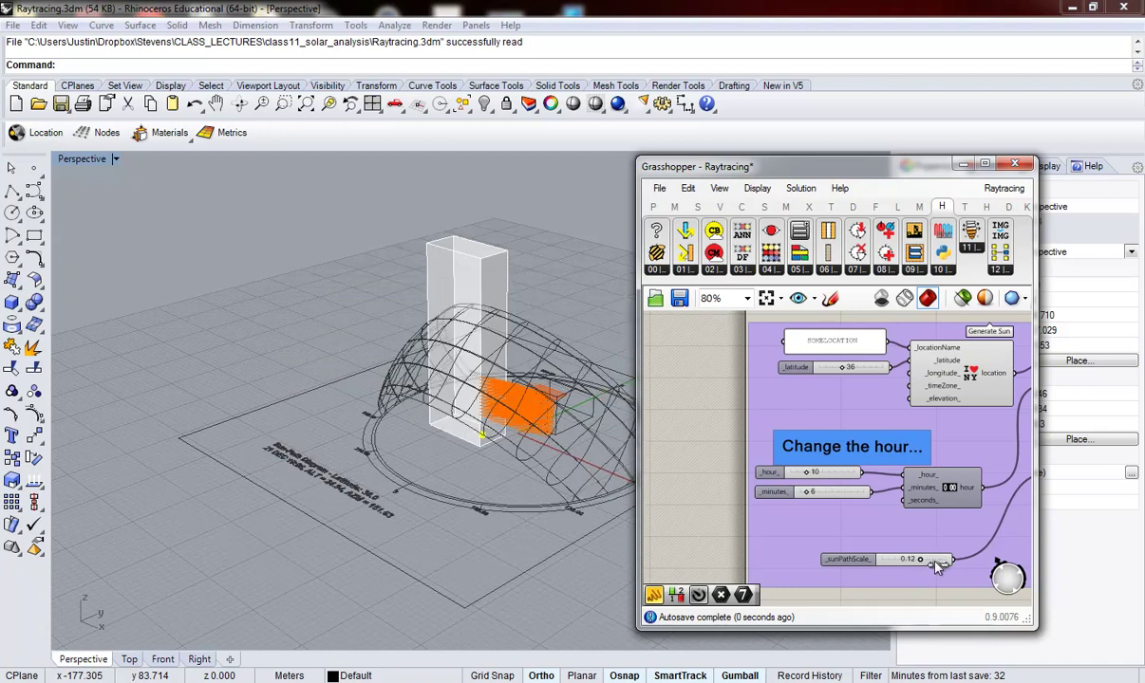
left_click_drag(933, 564, 954, 567)
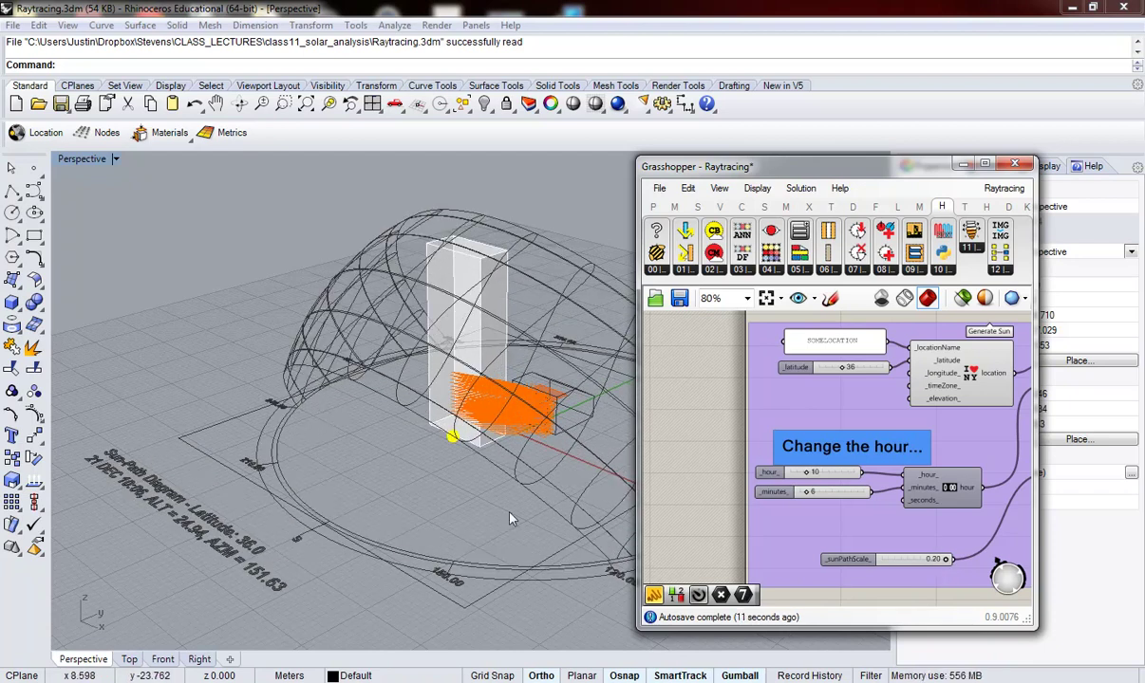
scroll(682, 488, "down", 4)
scroll(854, 489, "up", 5)
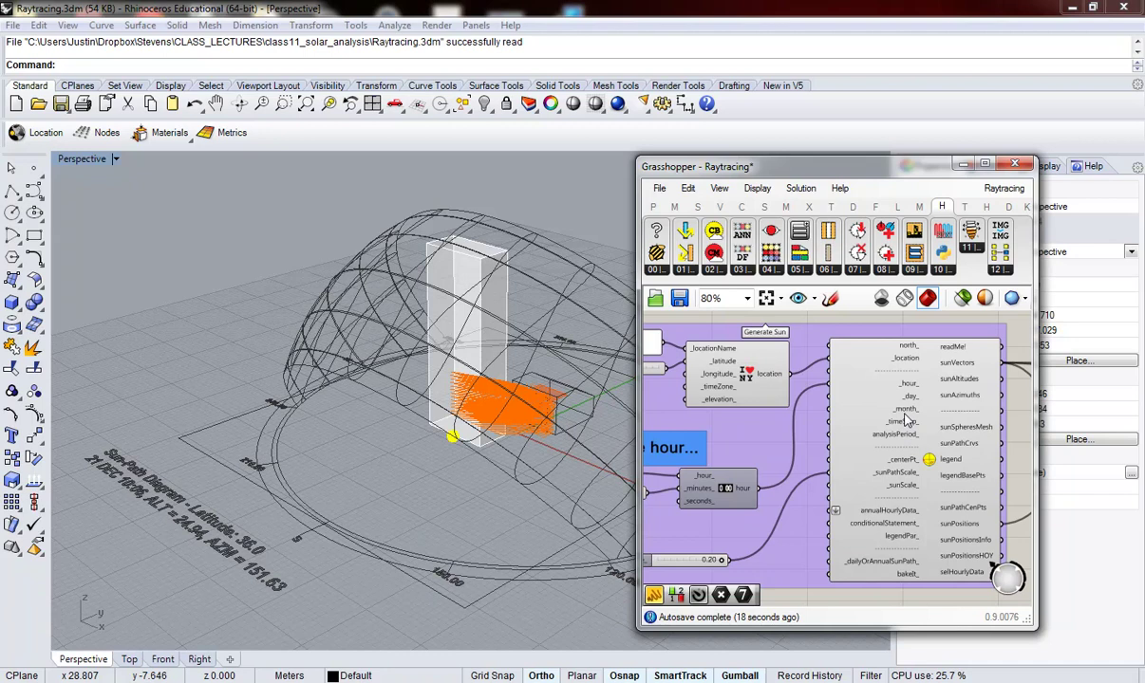
mouse_move(906, 409)
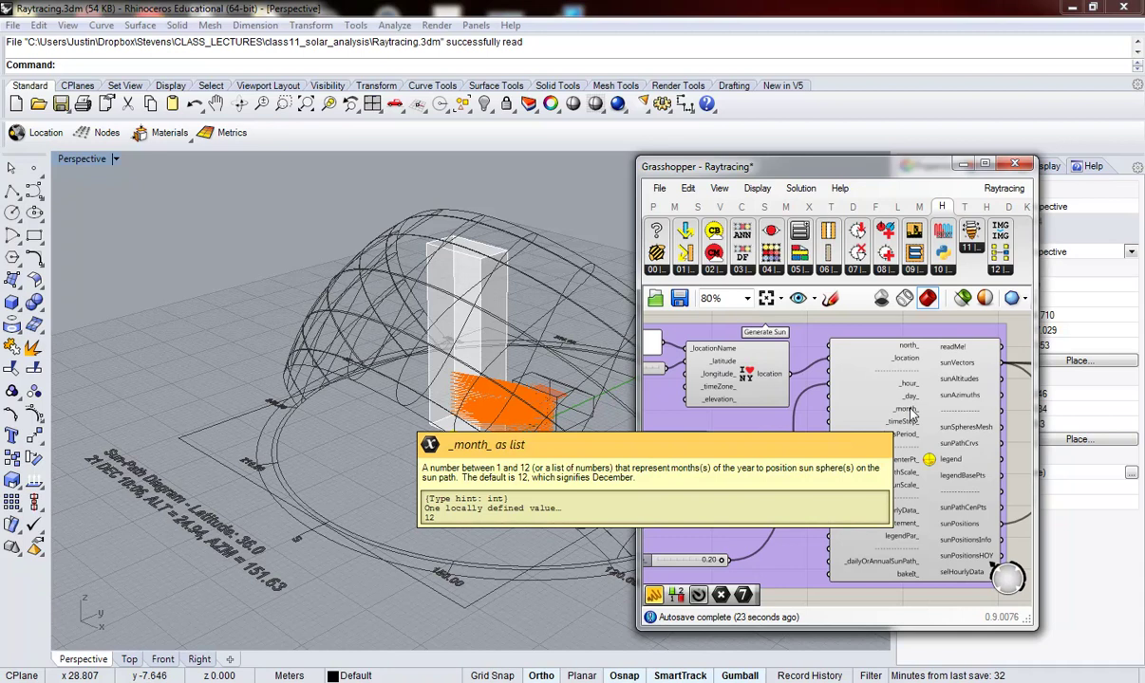
- Add a new Number Slider to the canvas via a 'slider' search
scroll(806, 437, "down", 2)
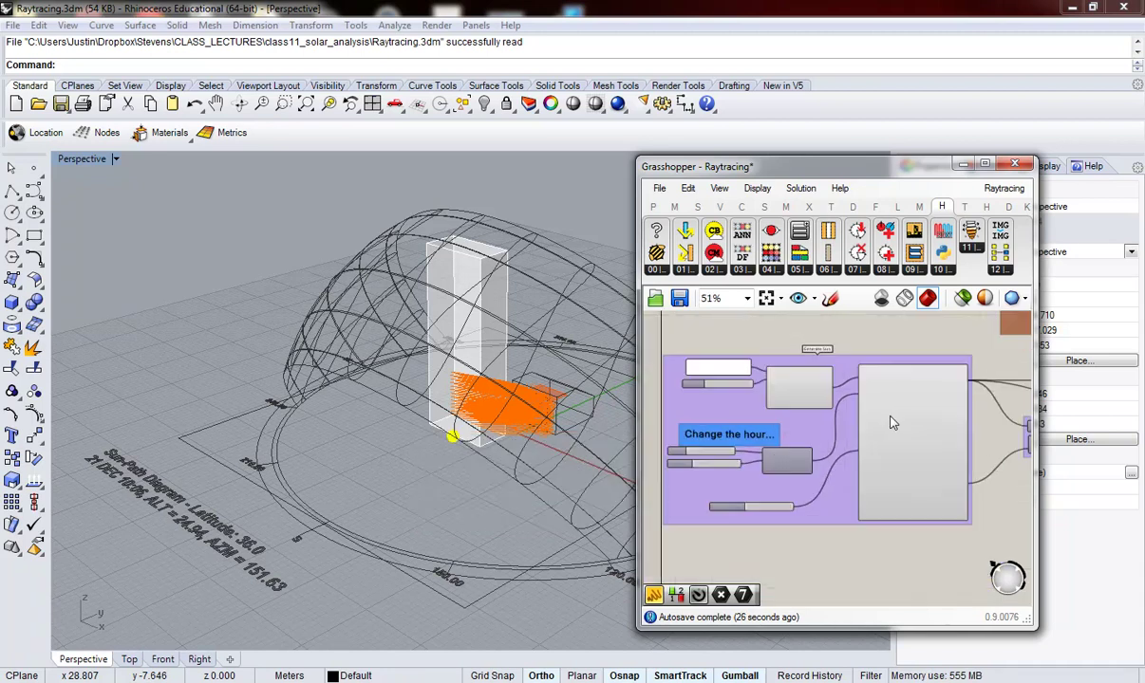
double_click(756, 549)
type("slider")
key("Return")
scroll(766, 524, "up", 1)
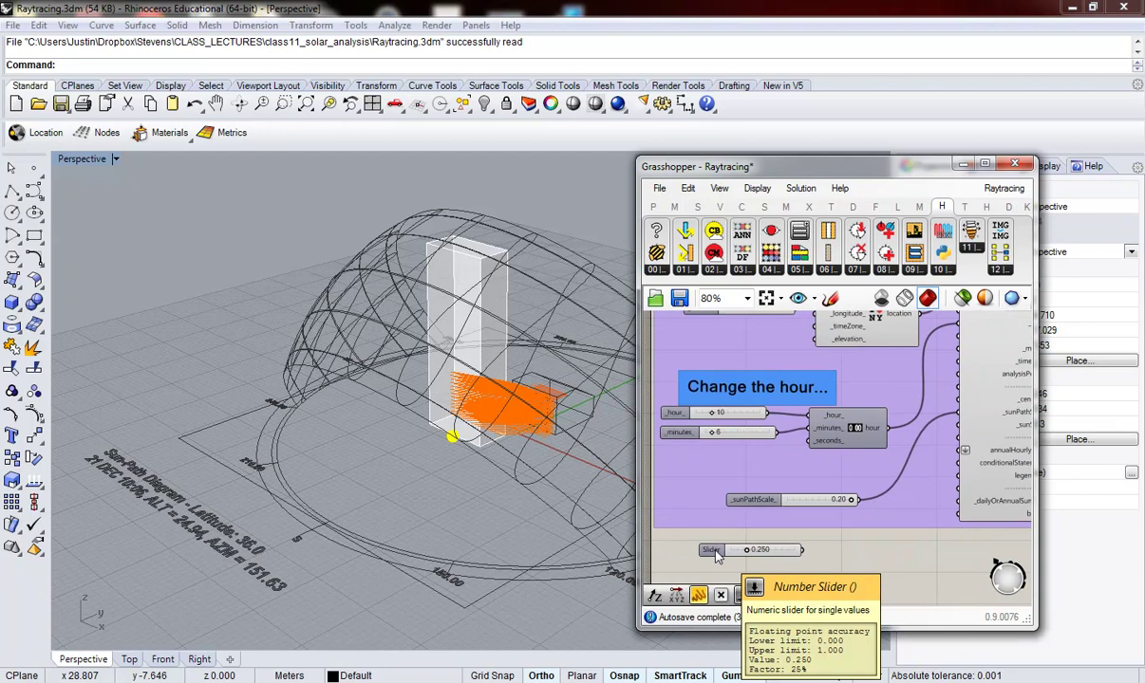
- Make the slider integer with maximum 12, set it to 6 and wire it to _month_
left_click(716, 554)
double_click(716, 555)
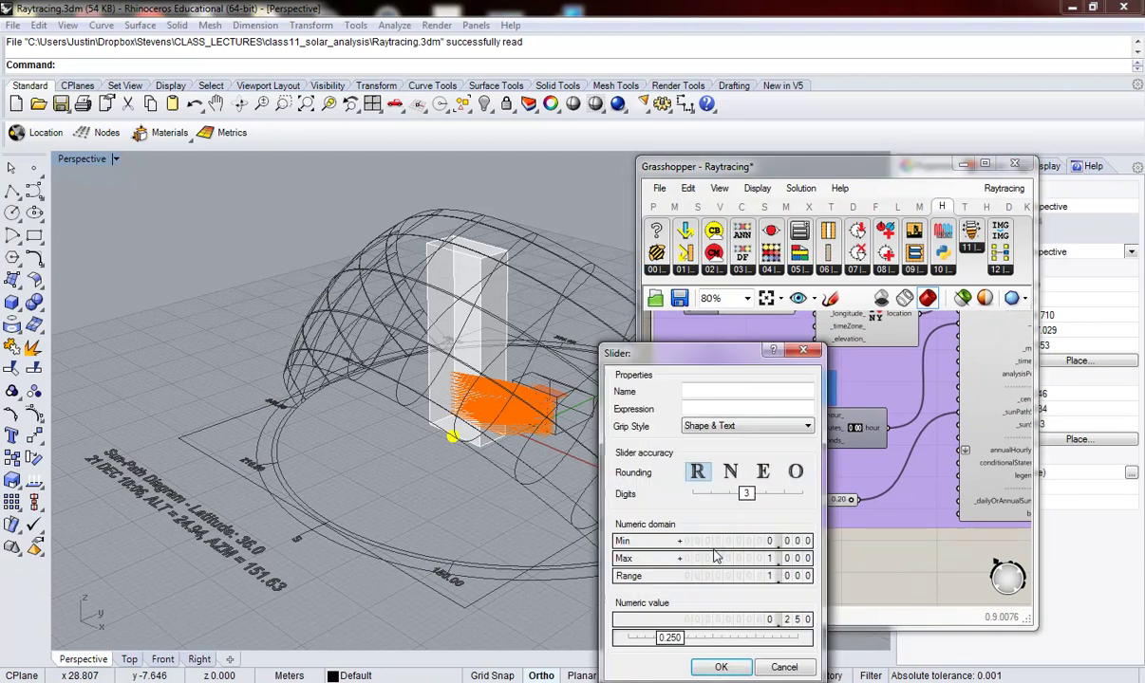
left_click(729, 472)
left_click_drag(810, 568, 824, 522)
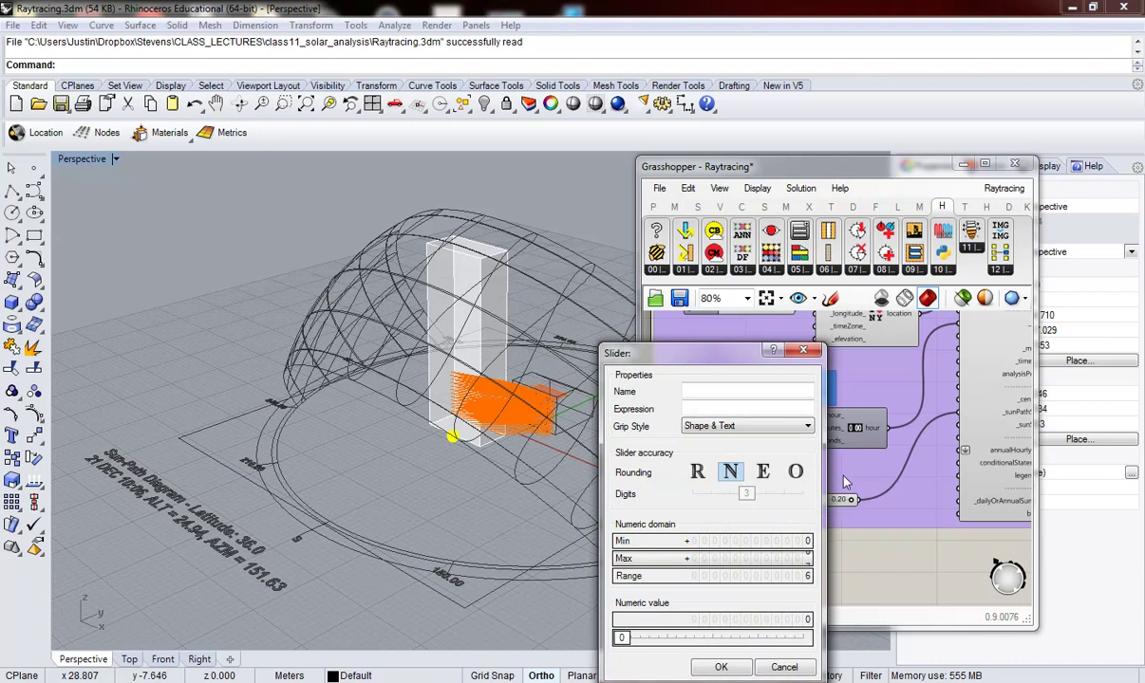
left_click_drag(843, 457, 847, 399)
left_click(721, 667)
mouse_move(733, 550)
left_mouse_down()
mouse_move(802, 550)
mouse_move(962, 359)
left_mouse_up()
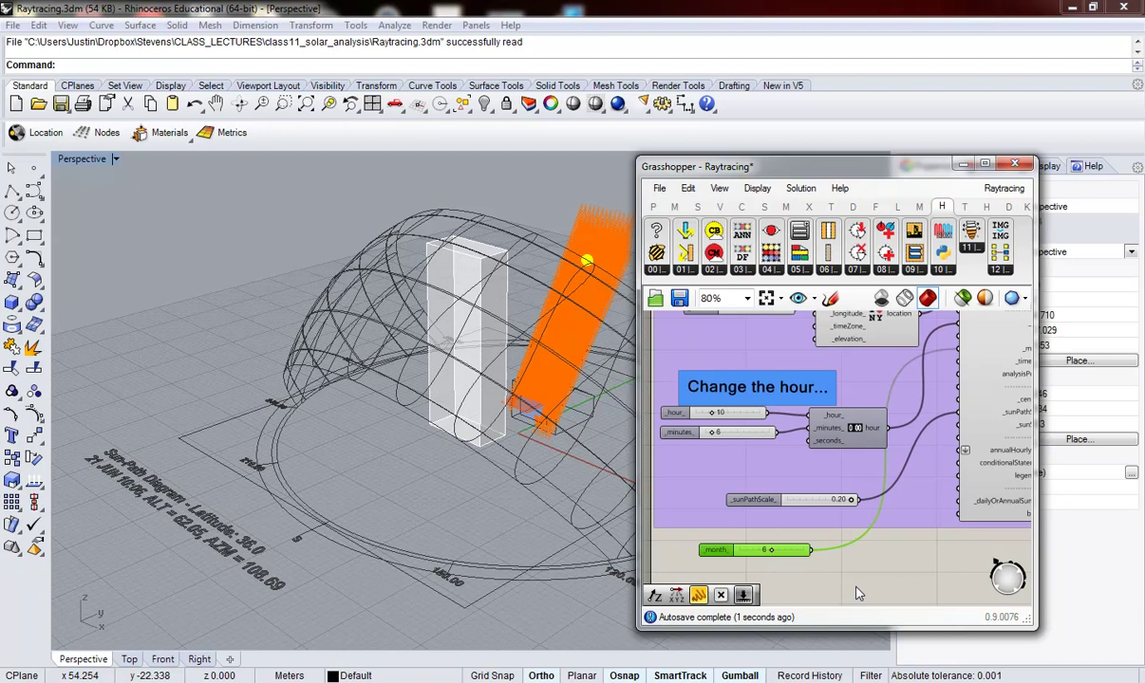
- Move the month slider to 12 so the sun returns to December
left_click(806, 552)
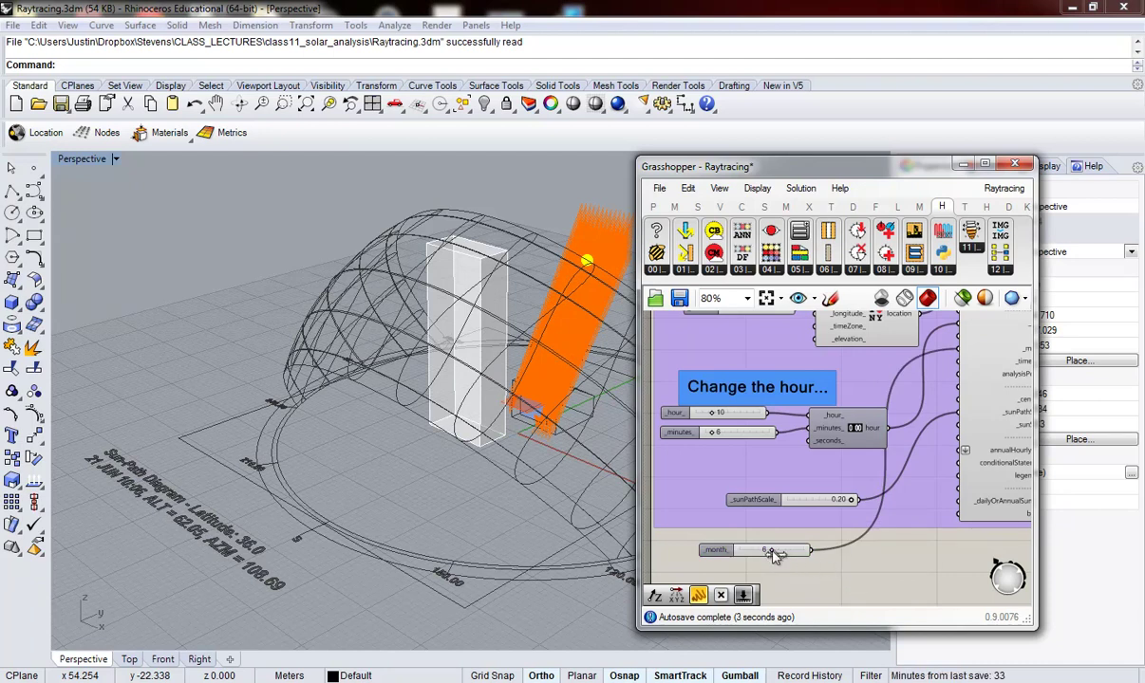
left_click_drag(784, 557, 816, 559)
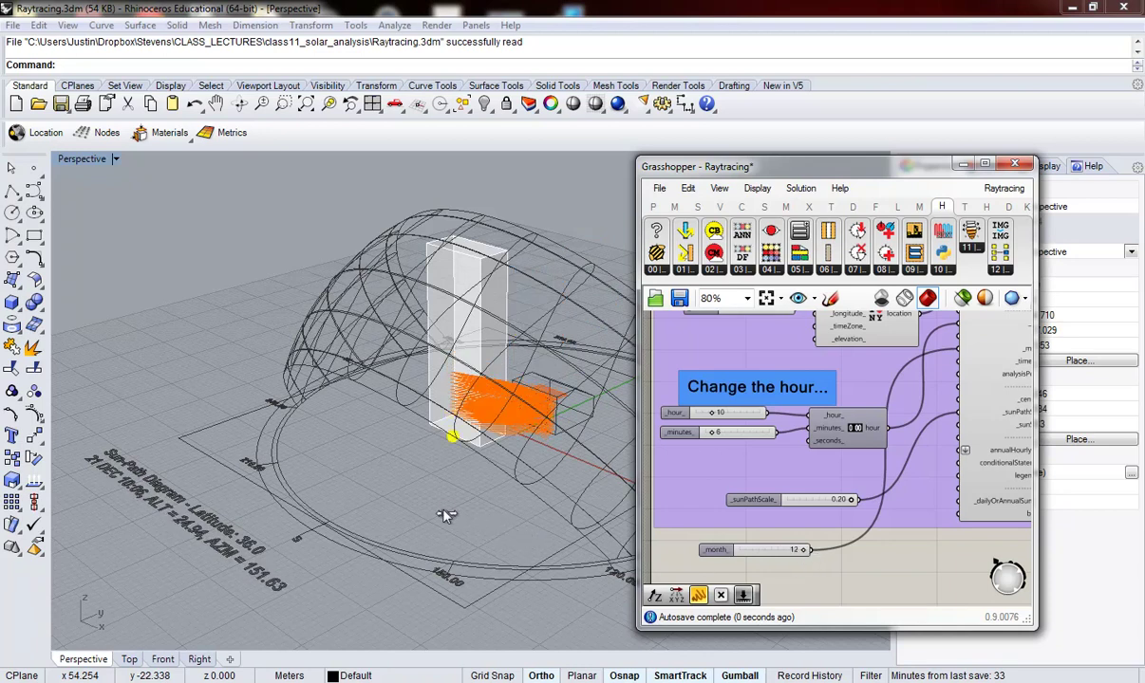
mouse_move(446, 515)
right_mouse_down()
mouse_move(275, 515)
mouse_move(264, 527)
right_mouse_up()
scroll(492, 478, "up", 2)
scroll(485, 465, "up", 3)
- Orbit and zoom around the room box to inspect the rays entering it
mouse_move(454, 439)
right_mouse_down()
mouse_move(439, 416)
mouse_move(439, 427)
mouse_move(454, 417)
mouse_move(369, 377)
mouse_move(468, 425)
mouse_move(503, 412)
mouse_move(415, 448)
mouse_move(502, 456)
right_mouse_up()
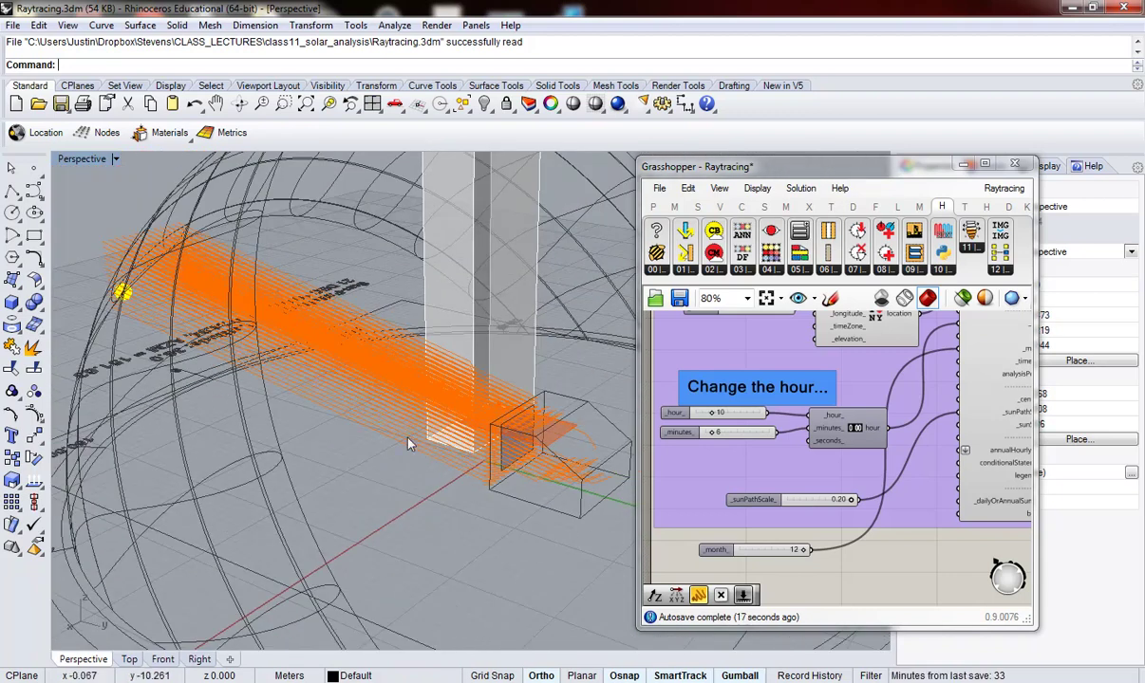
scroll(484, 447, "up", 2)
scroll(474, 441, "up", 2)
scroll(418, 432, "up", 3)
mouse_move(370, 438)
right_mouse_down()
mouse_move(384, 427)
mouse_move(197, 425)
mouse_move(296, 450)
mouse_move(188, 446)
mouse_move(299, 469)
mouse_move(507, 417)
mouse_move(457, 380)
right_mouse_up()
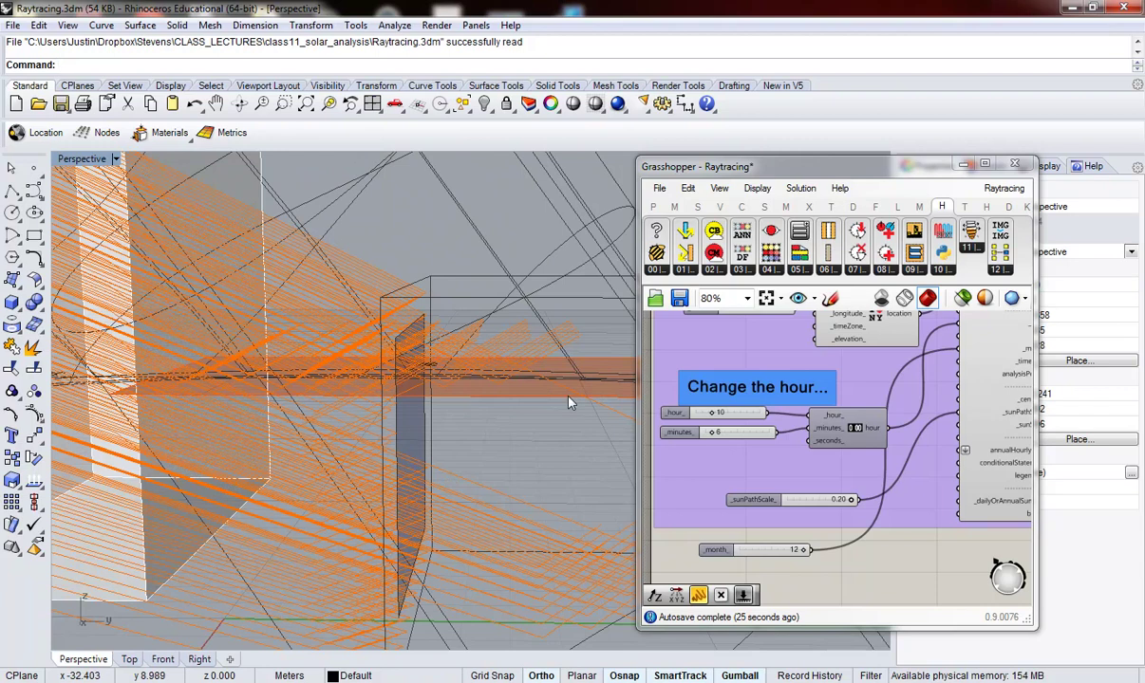
mouse_move(462, 429)
right_mouse_down()
mouse_move(476, 429)
mouse_move(485, 406)
mouse_move(458, 382)
mouse_move(345, 404)
mouse_move(396, 439)
mouse_move(380, 456)
right_mouse_up()
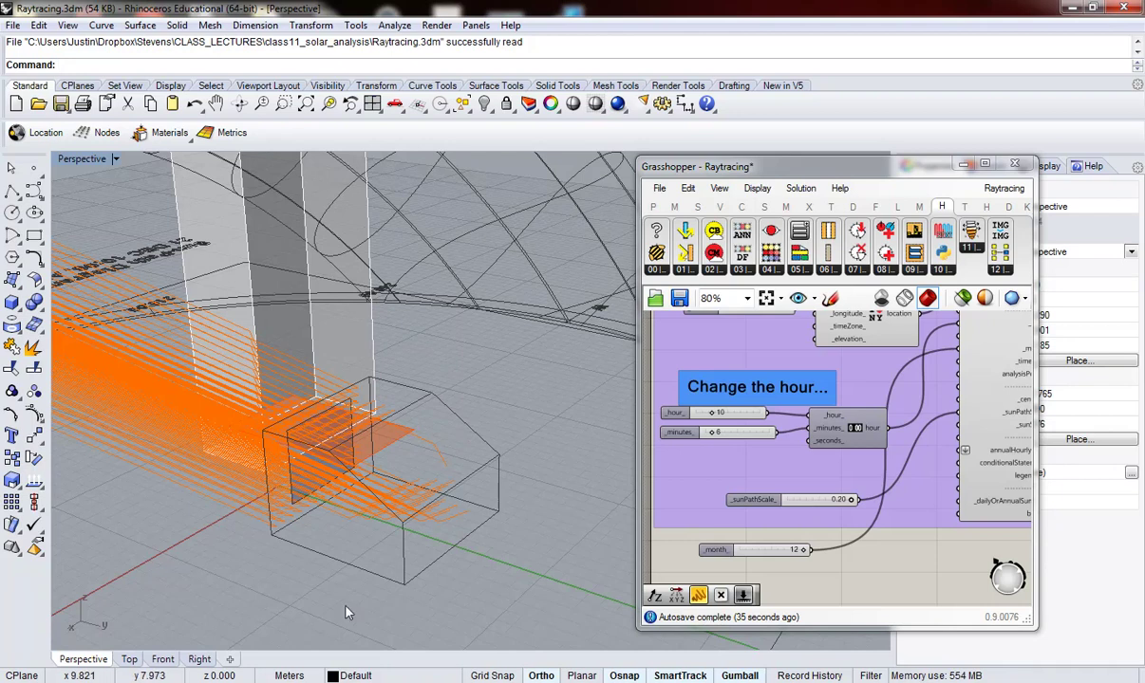
scroll(470, 533, "down", 3)
- View the whole dome and the rays bouncing inside the room box
mouse_move(306, 521)
right_mouse_down()
mouse_move(258, 536)
mouse_move(358, 503)
right_mouse_up()
scroll(419, 513, "up", 3)
scroll(482, 509, "up", 3)
mouse_move(482, 509)
right_mouse_down()
mouse_move(472, 414)
mouse_move(447, 409)
mouse_move(383, 439)
mouse_move(381, 455)
mouse_move(459, 511)
mouse_move(397, 536)
right_mouse_up()
scroll(447, 409, "up", 3)
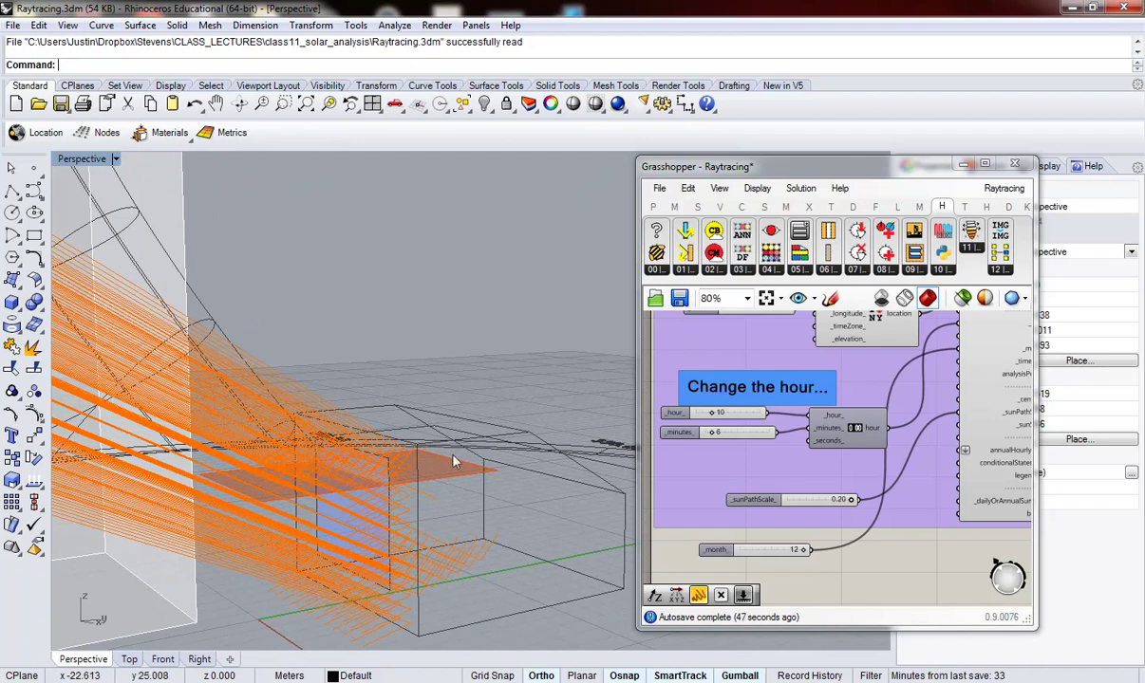
mouse_move(462, 556)
right_mouse_down()
mouse_move(477, 592)
mouse_move(470, 568)
mouse_move(335, 581)
mouse_move(330, 468)
mouse_move(478, 518)
mouse_move(500, 541)
right_mouse_up()
scroll(501, 541, "up", 3)
scroll(501, 535, "up", 3)
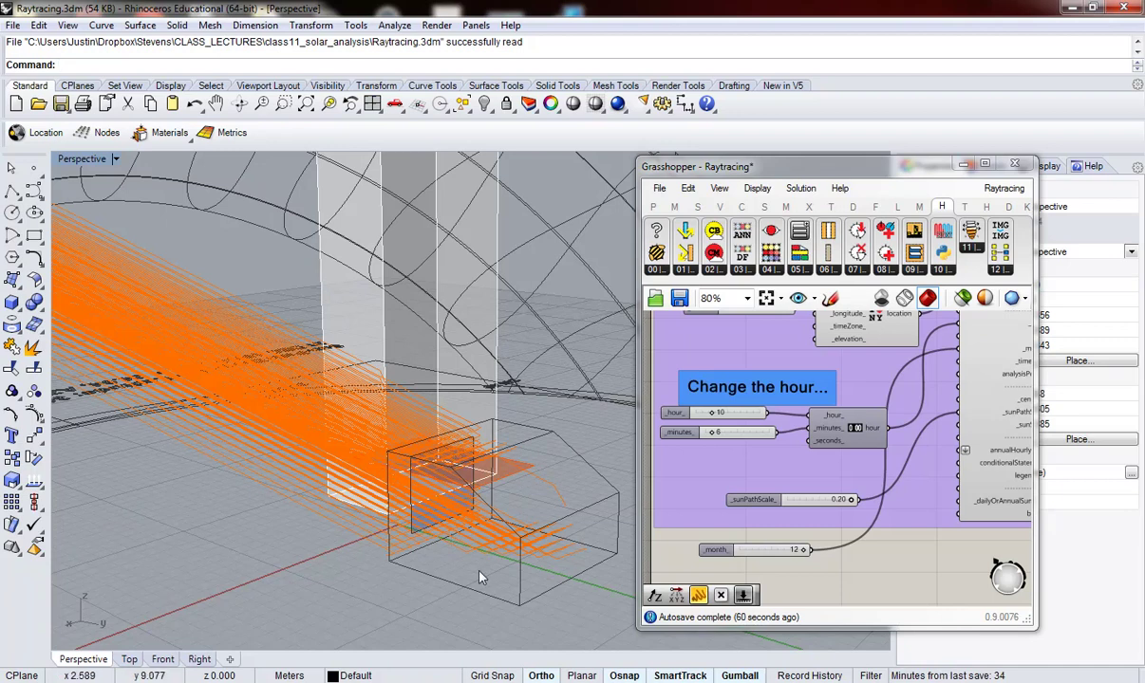
- Bring the shade group into view and toggle the light shelf parameter's preview
scroll(805, 550, "down", 5)
right_click_drag(804, 550, 804, 518)
scroll(788, 446, "up", 1)
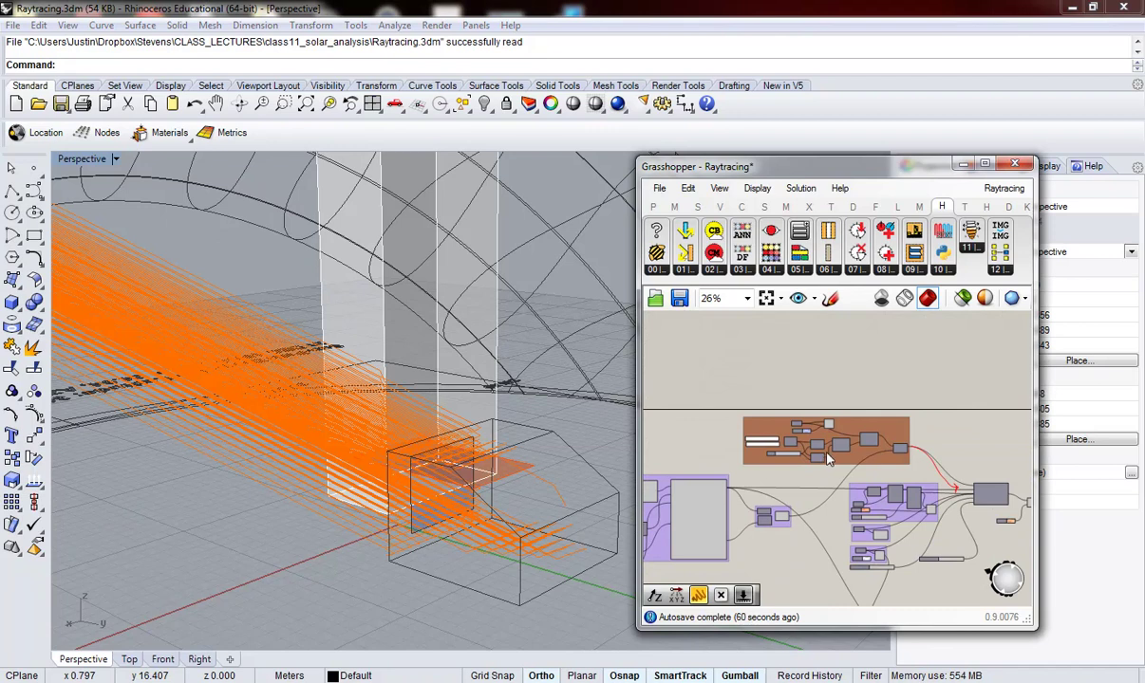
scroll(822, 446, "up", 3)
scroll(835, 475, "down", 3)
scroll(864, 529, "up", 1)
scroll(884, 529, "up", 1)
scroll(806, 472, "up", 1)
scroll(806, 473, "up", 1)
left_click_drag(784, 446, 778, 429)
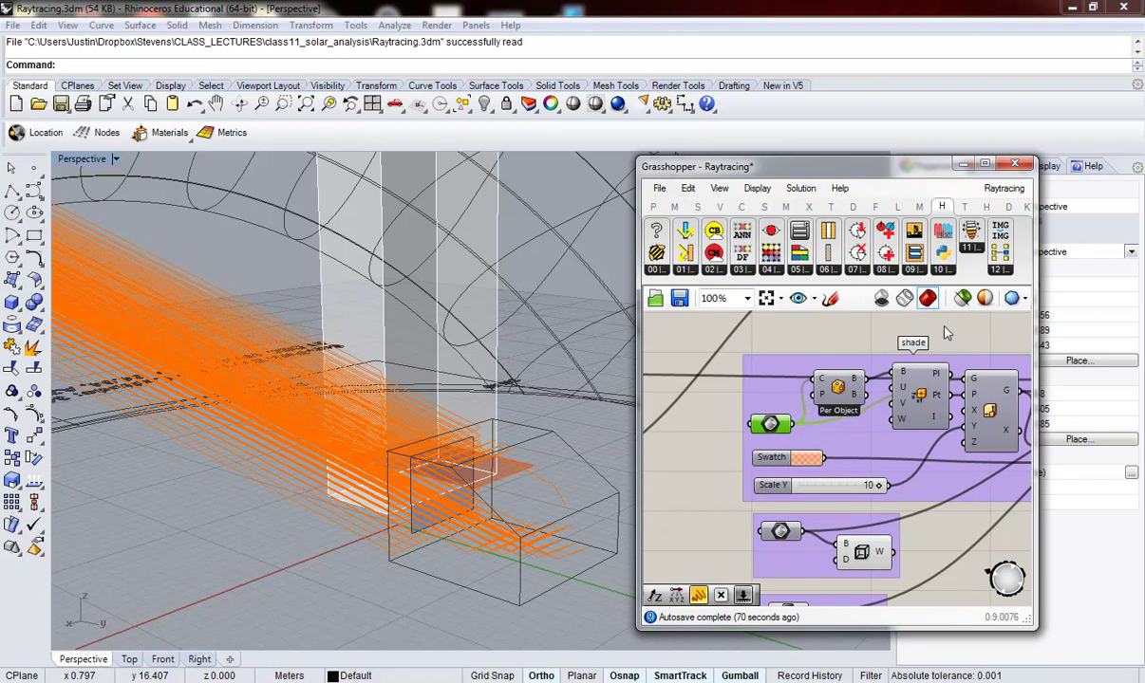
right_click(769, 424)
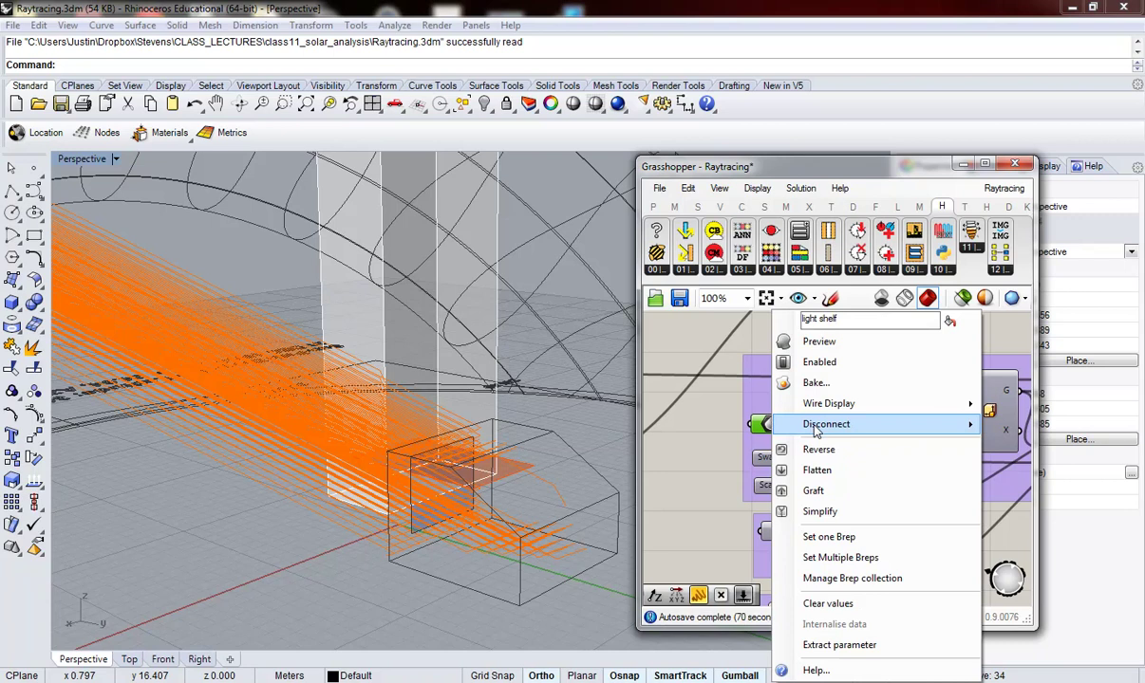
left_click(797, 340)
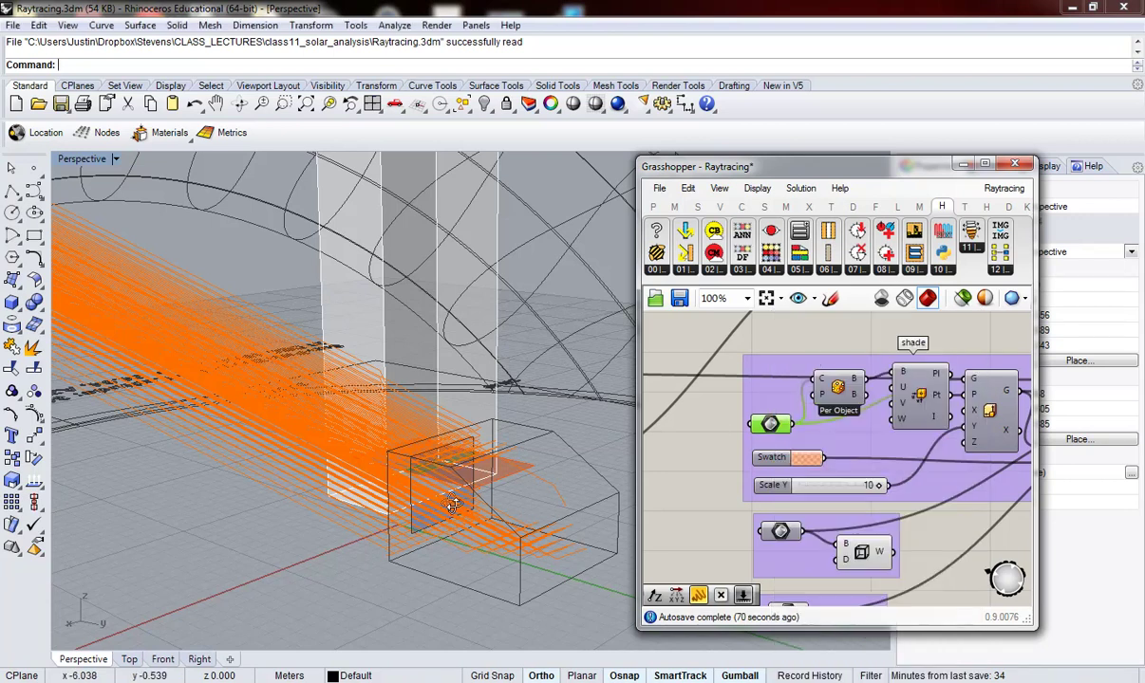
- Lower the light shelf's Scale Y from 10 to 7
right_click_drag(453, 506, 462, 499)
scroll(462, 499, "up", 2)
scroll(359, 471, "up", 2)
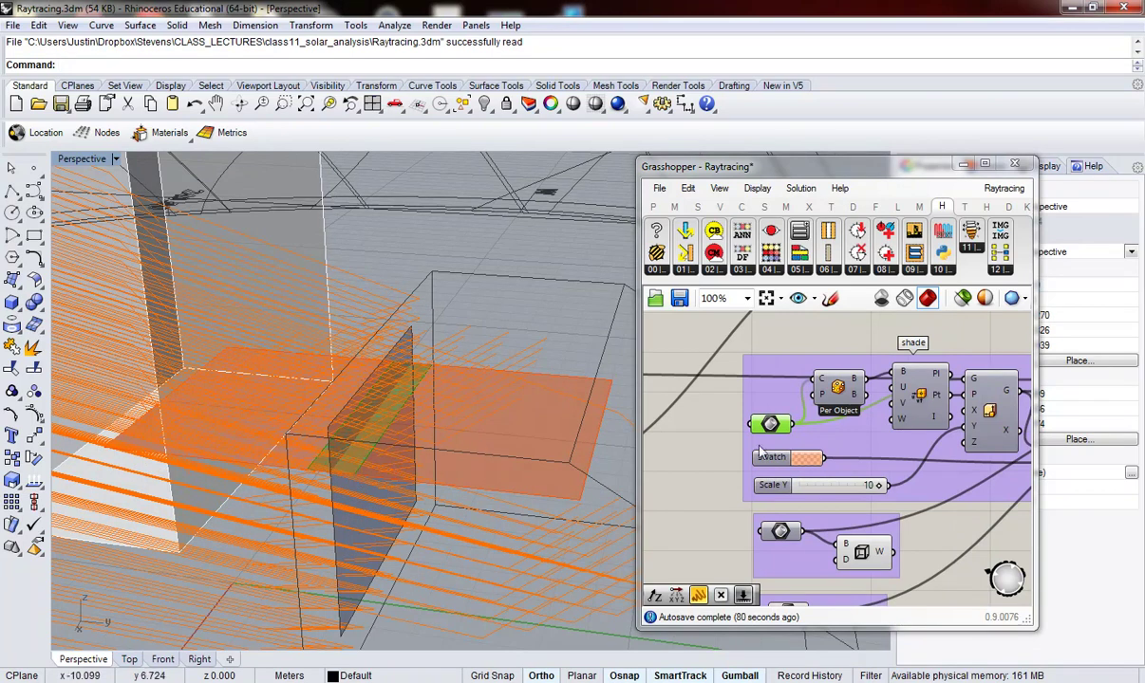
scroll(665, 440, "down", 2)
scroll(767, 410, "up", 2)
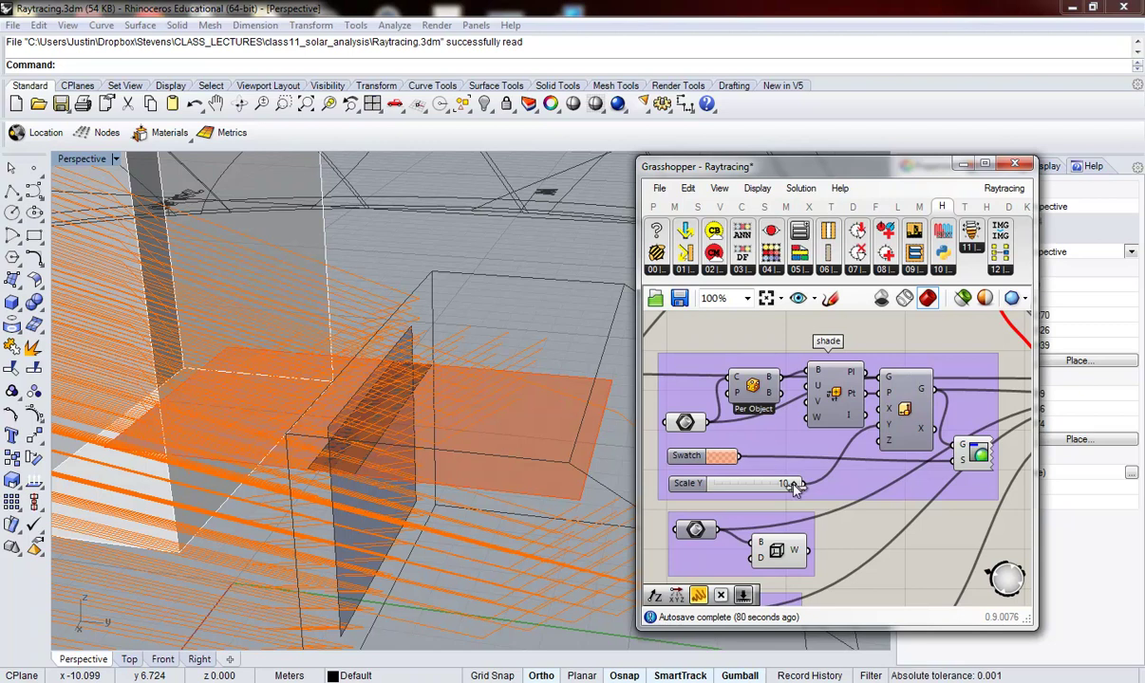
left_click_drag(796, 485, 771, 485)
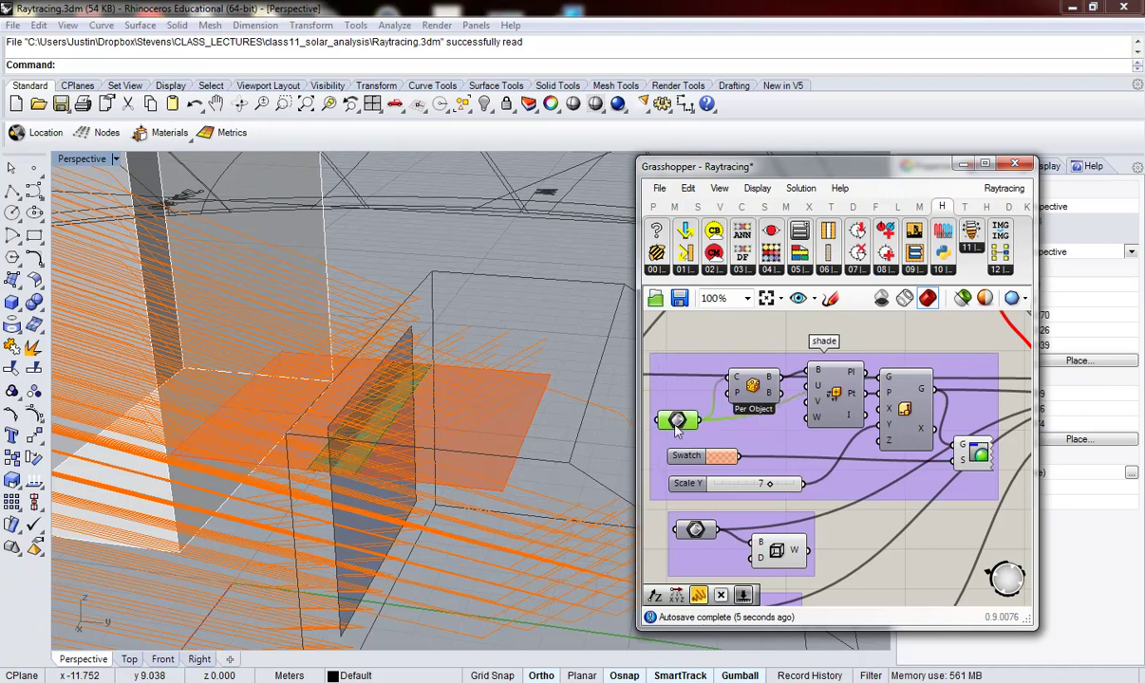
- Select and inspect the light shelf Brep, a single trimmed surface
left_click_drag(685, 422, 692, 430)
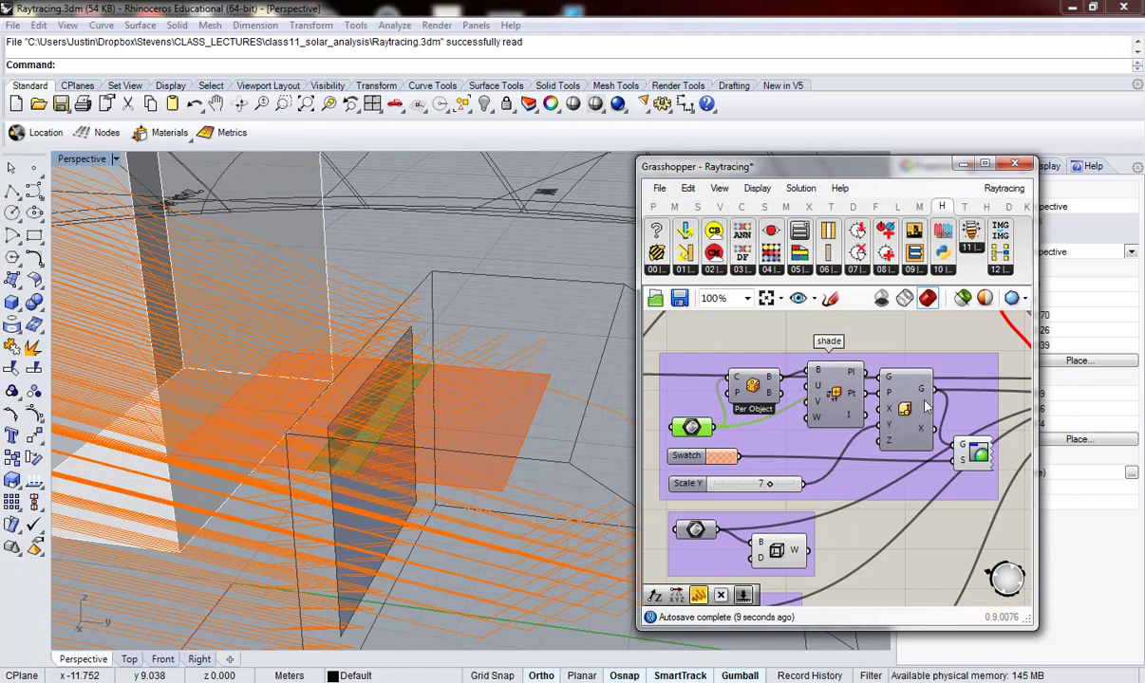
left_click(870, 505)
scroll(770, 457, "down", 2)
scroll(770, 457, "up", 2)
left_click(782, 449)
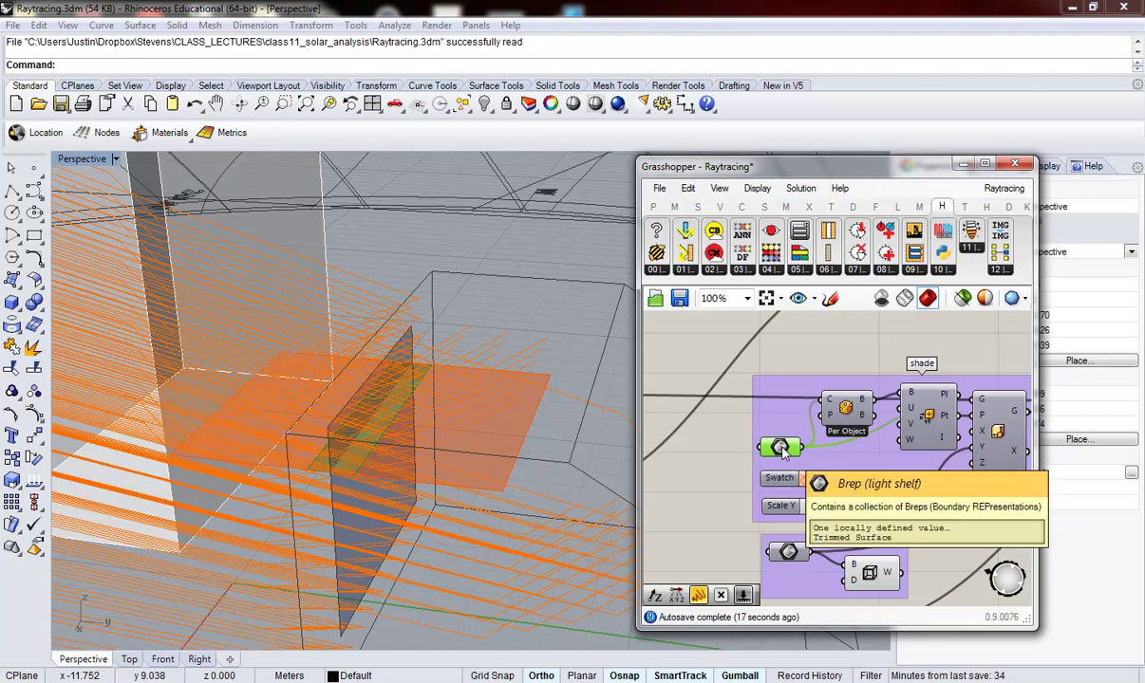
left_click(517, 237)
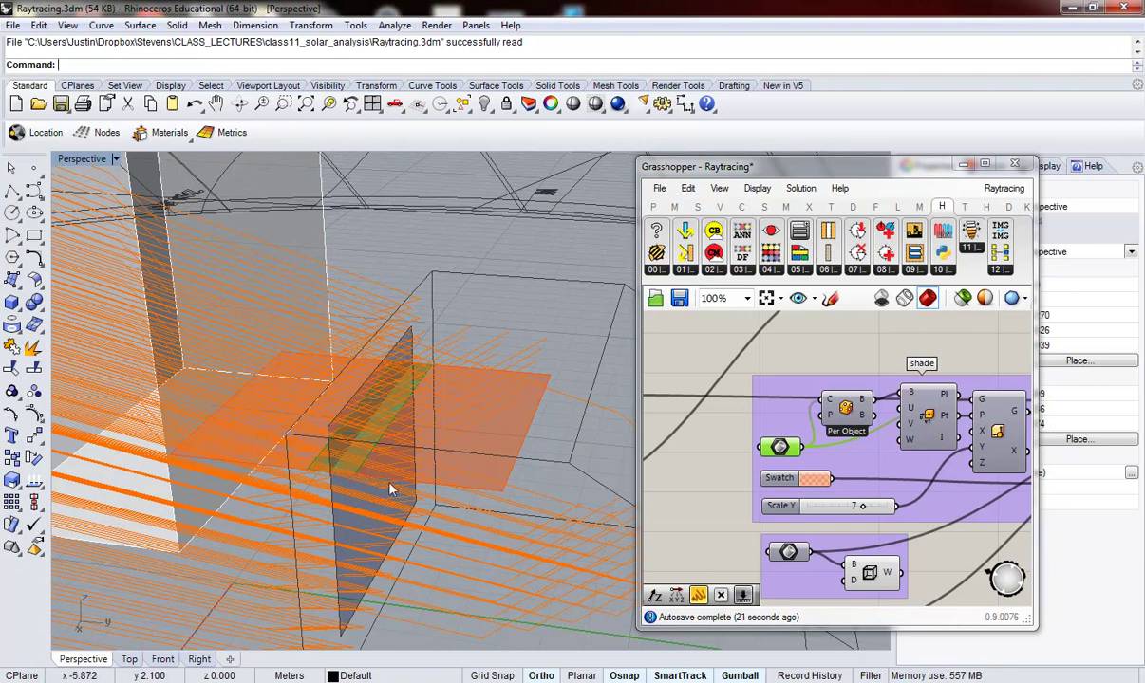
right_click(788, 452)
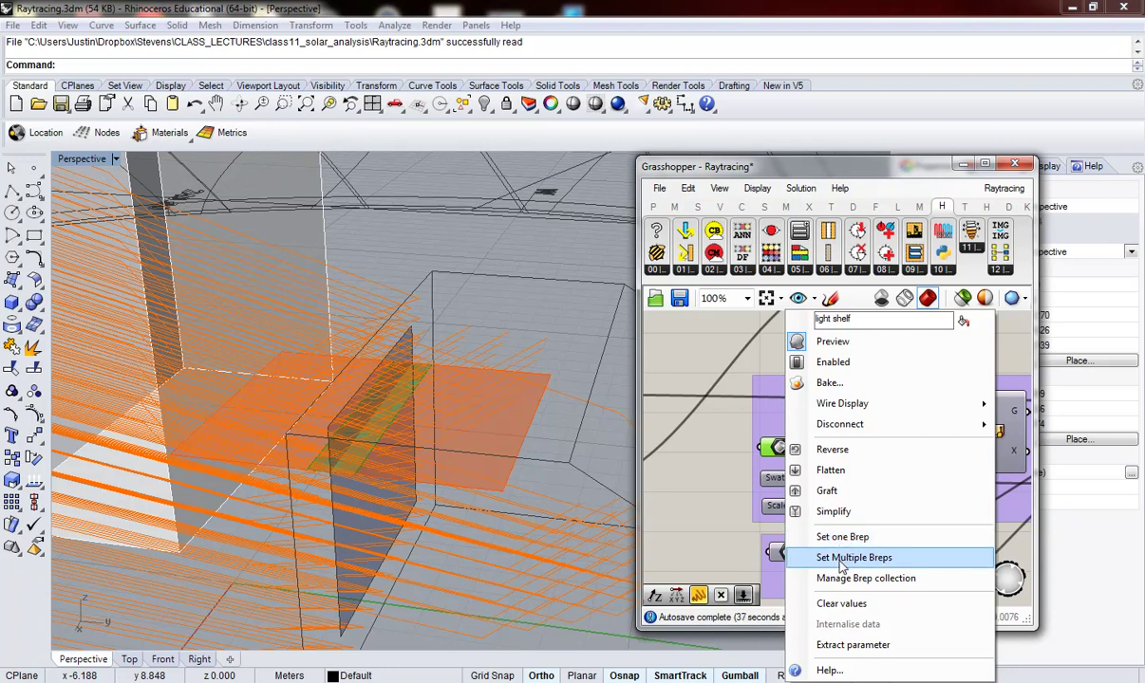
left_click(691, 466)
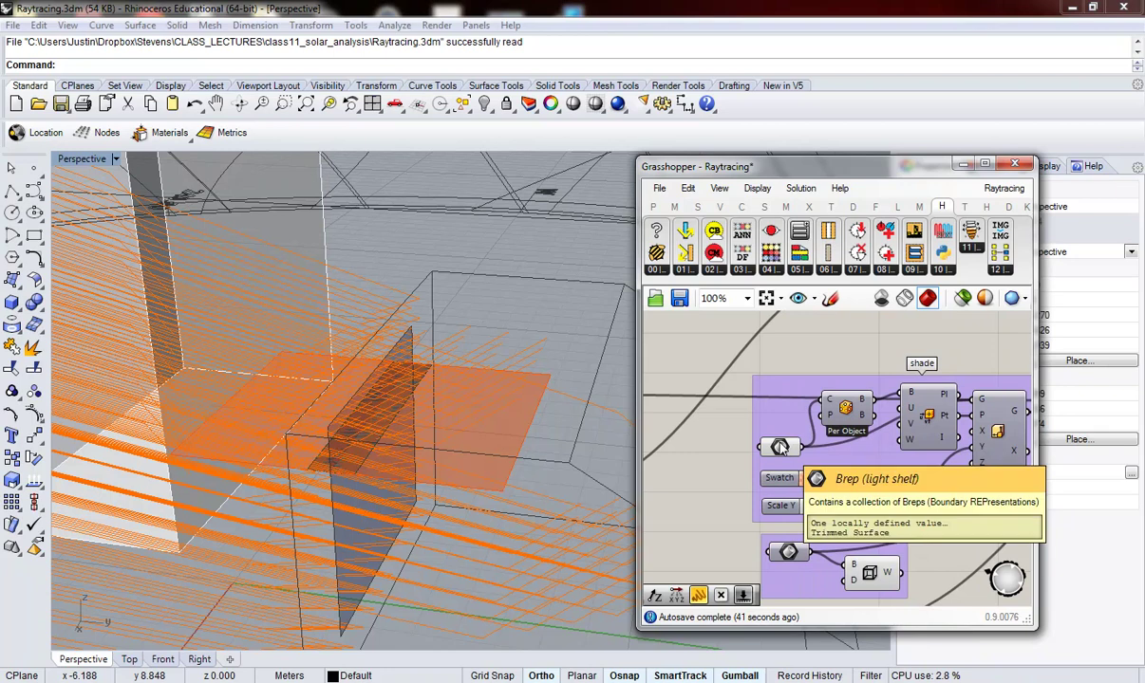
scroll(695, 408, "down", 2)
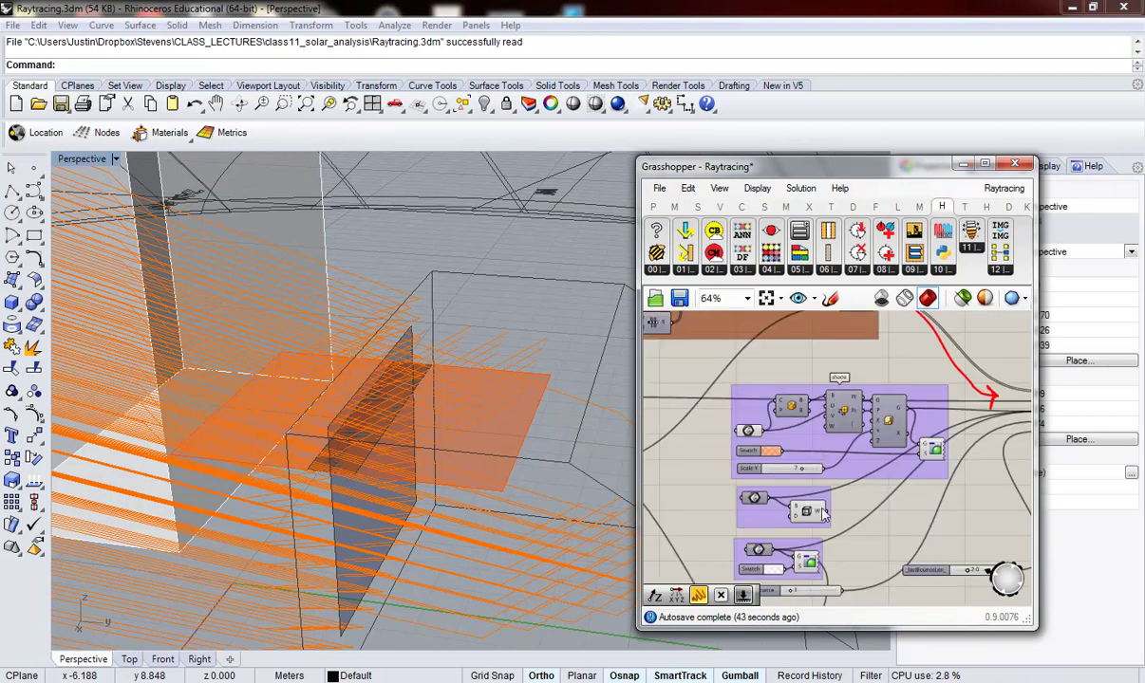
scroll(764, 522, "up", 2)
scroll(731, 486, "up", 1)
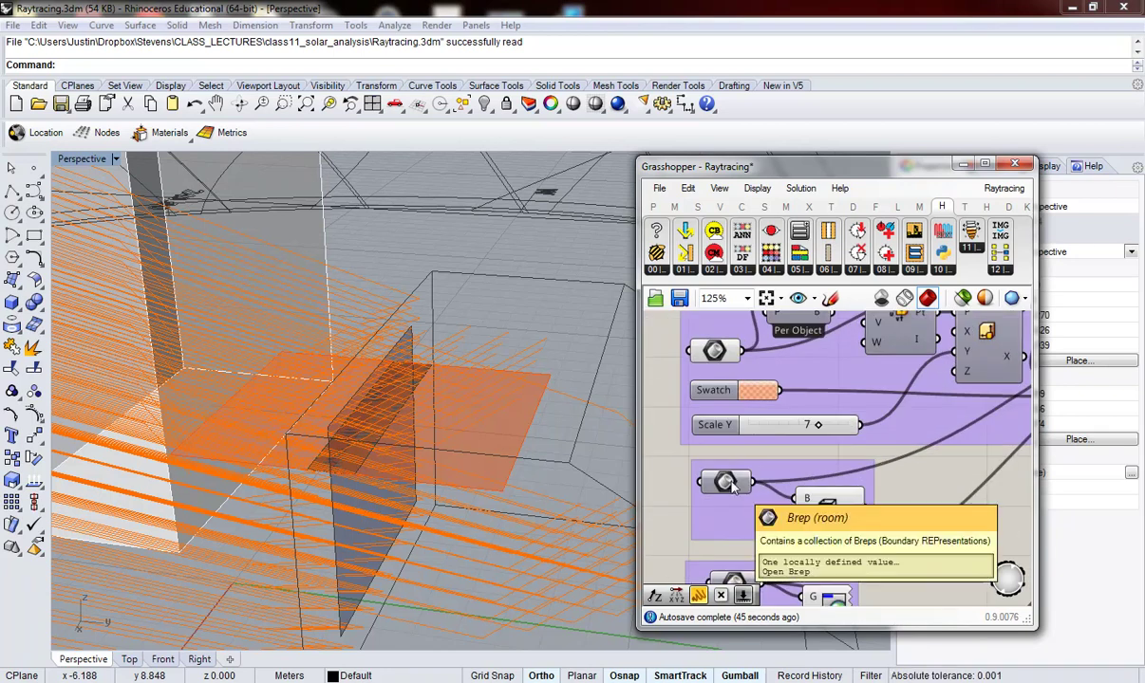
left_click(727, 484)
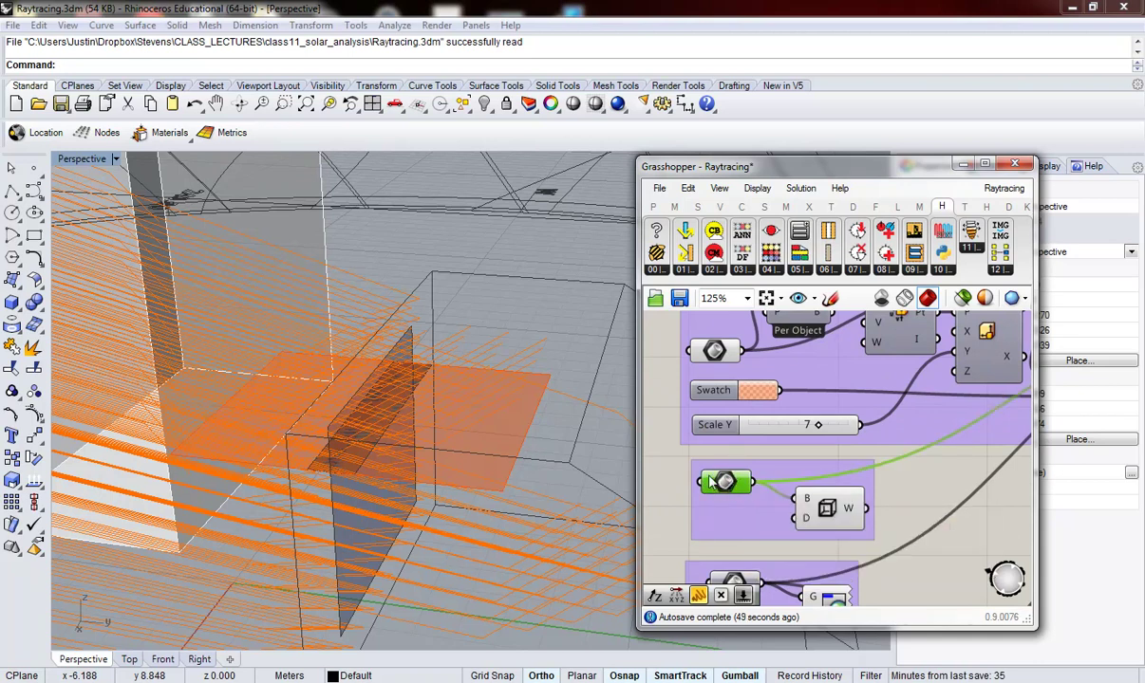
scroll(727, 484, "down", 2)
scroll(729, 538, "up", 3)
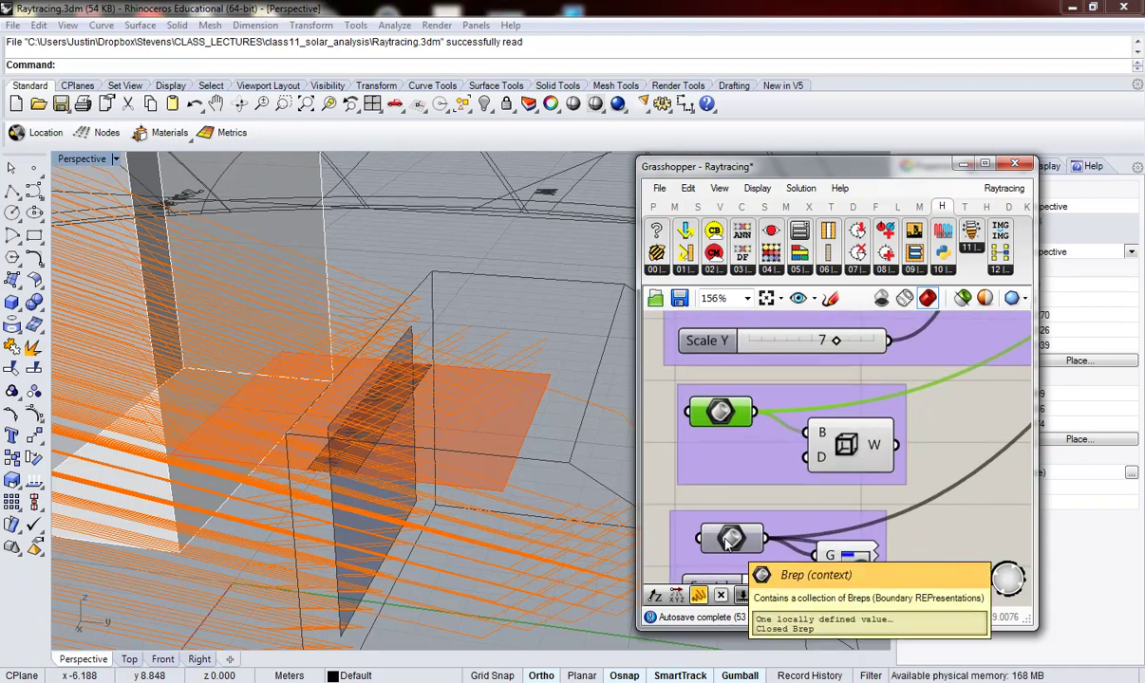
scroll(728, 539, "down", 5)
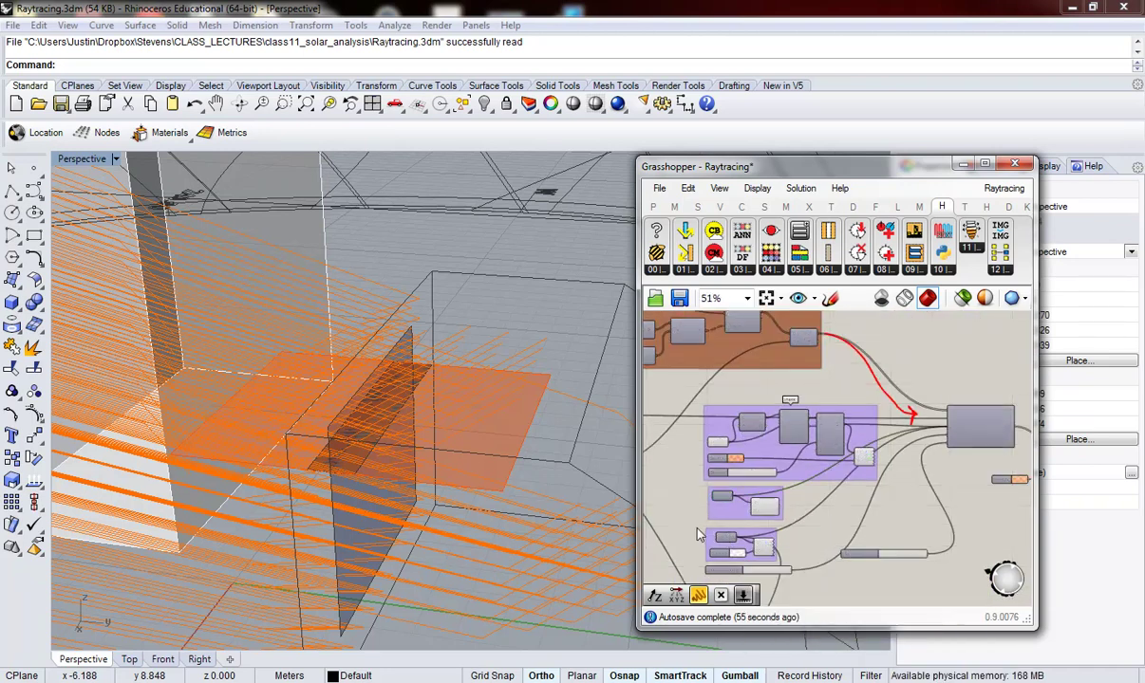
mouse_move(472, 263)
right_mouse_down()
mouse_move(442, 432)
mouse_move(343, 202)
right_mouse_up()
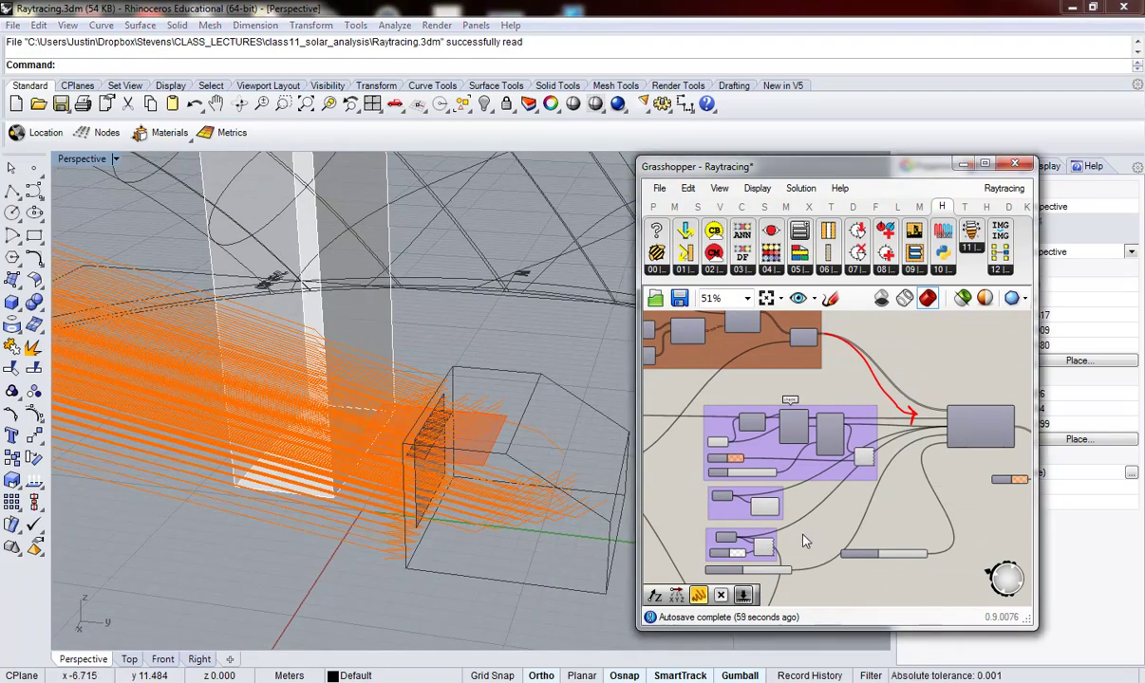
scroll(733, 479, "up", 3)
scroll(696, 472, "down", 2)
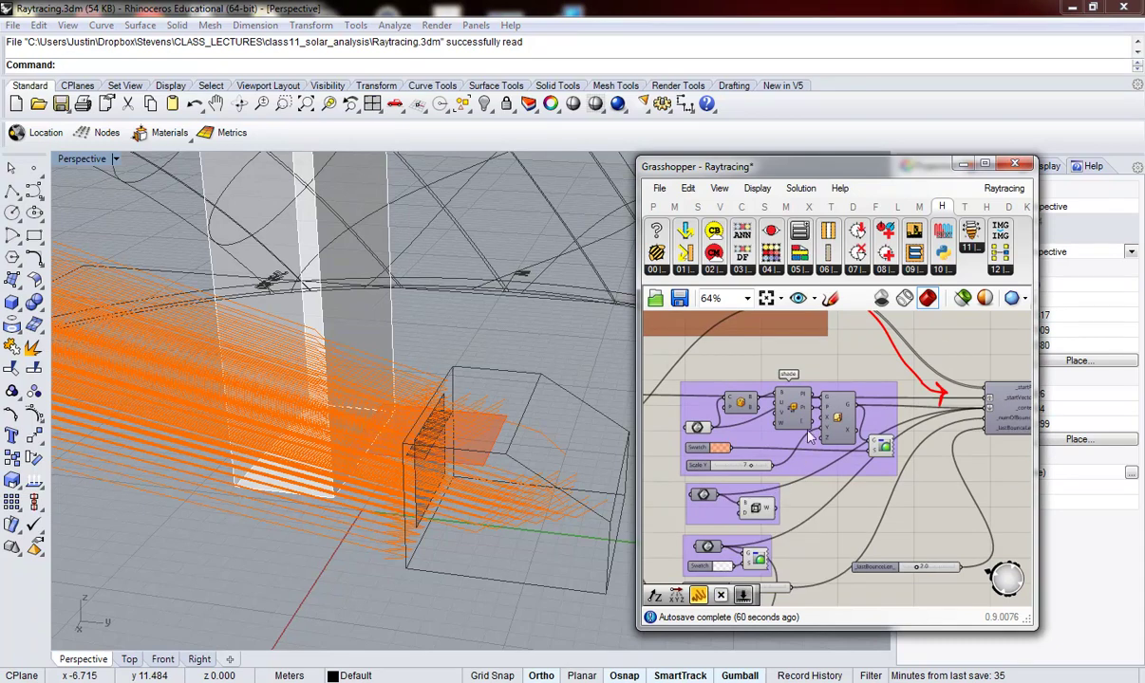
left_click(834, 425)
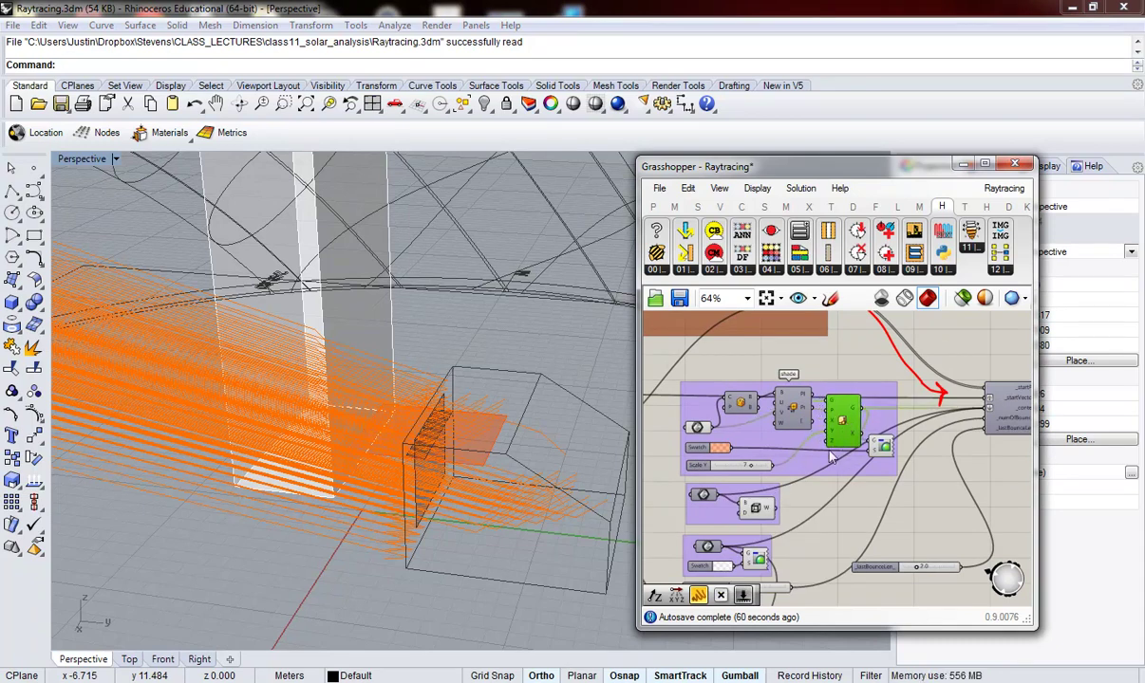
scroll(714, 453, "up", 1)
right_click_drag(756, 438, 665, 444)
scroll(982, 417, "up", 1)
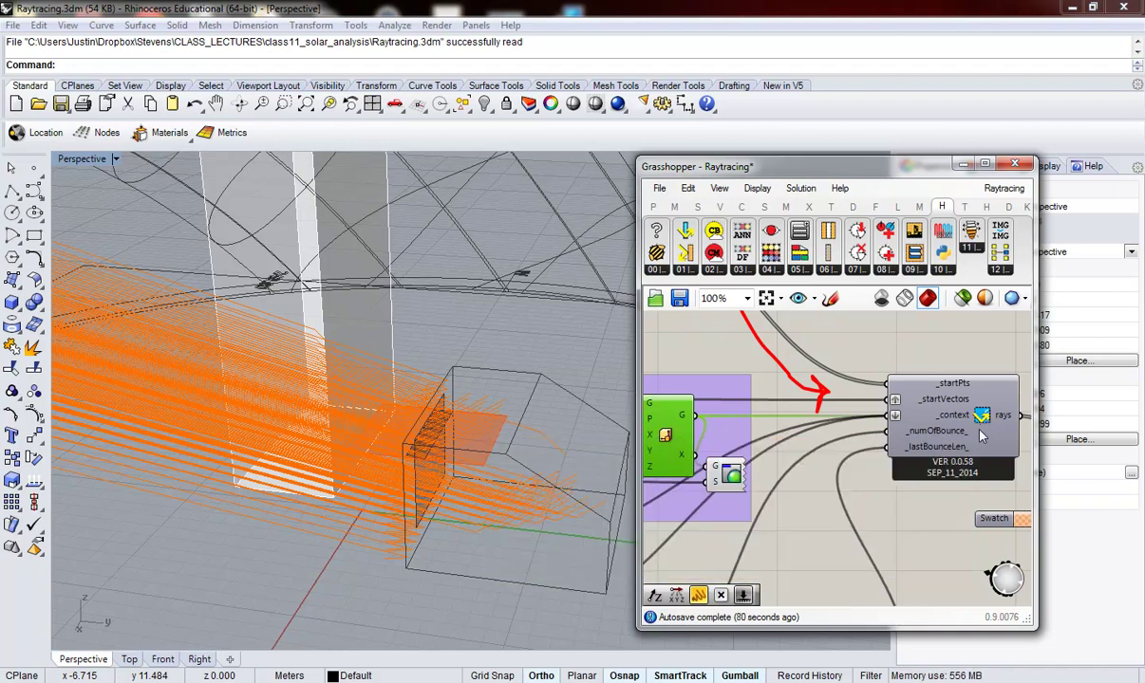
scroll(925, 517, "down", 4)
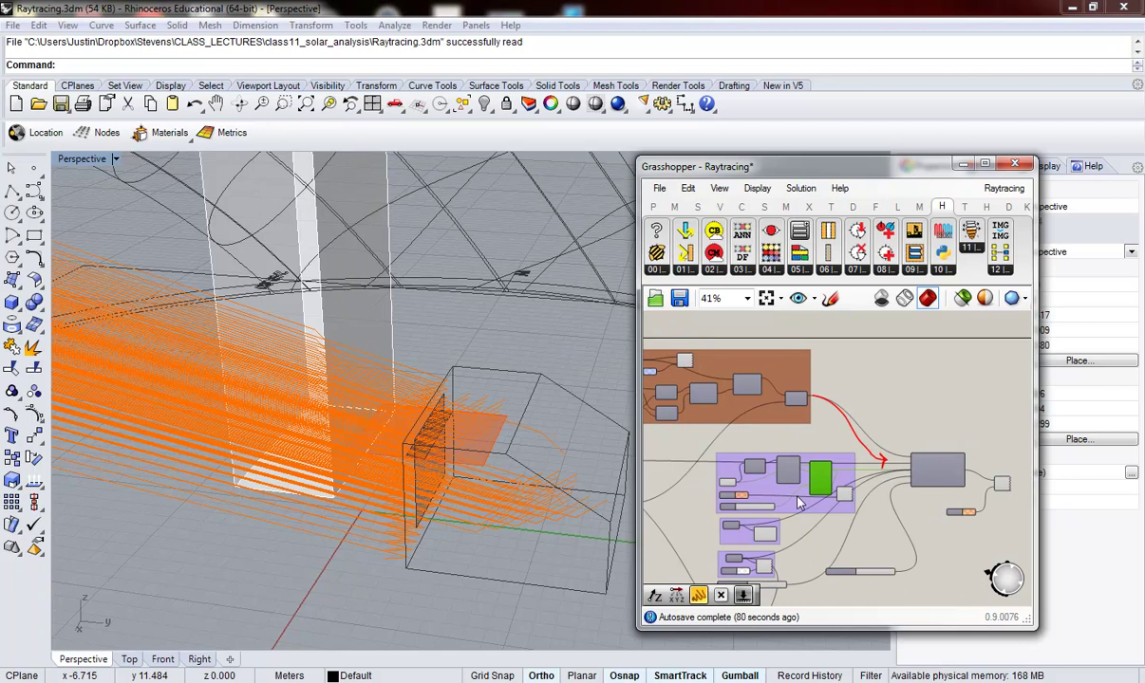
scroll(816, 475, "down", 1)
scroll(821, 474, "down", 1)
scroll(821, 475, "up", 1)
scroll(854, 484, "up", 2)
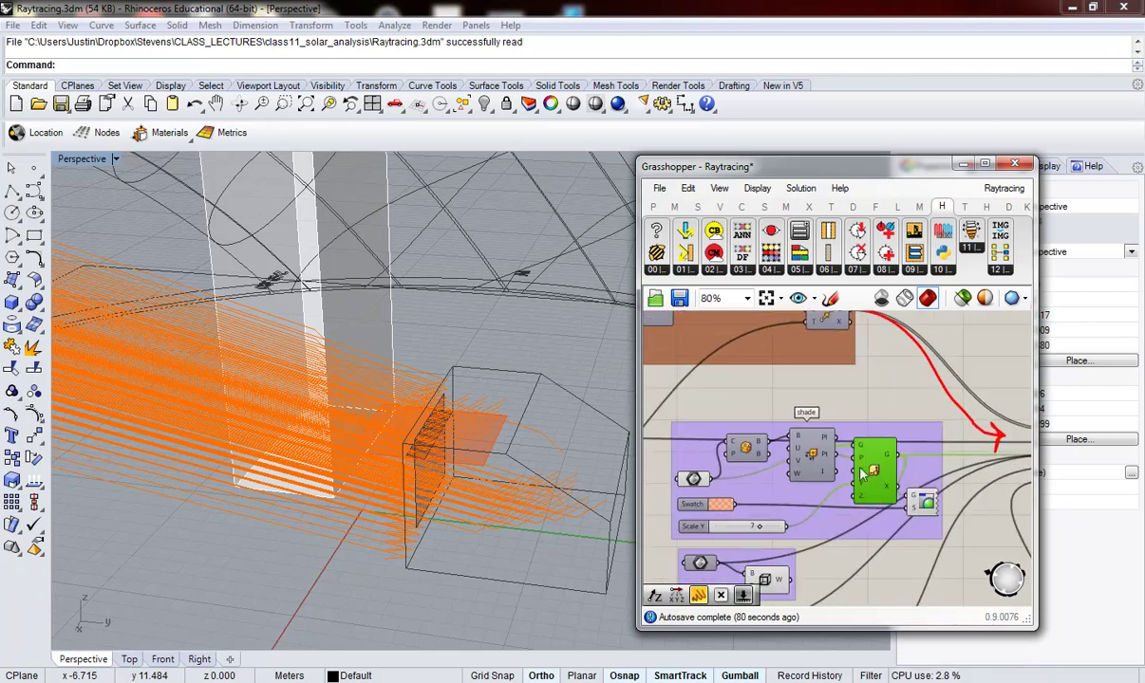
scroll(859, 472, "down", 2)
scroll(854, 470, "up", 1)
scroll(851, 465, "down", 1)
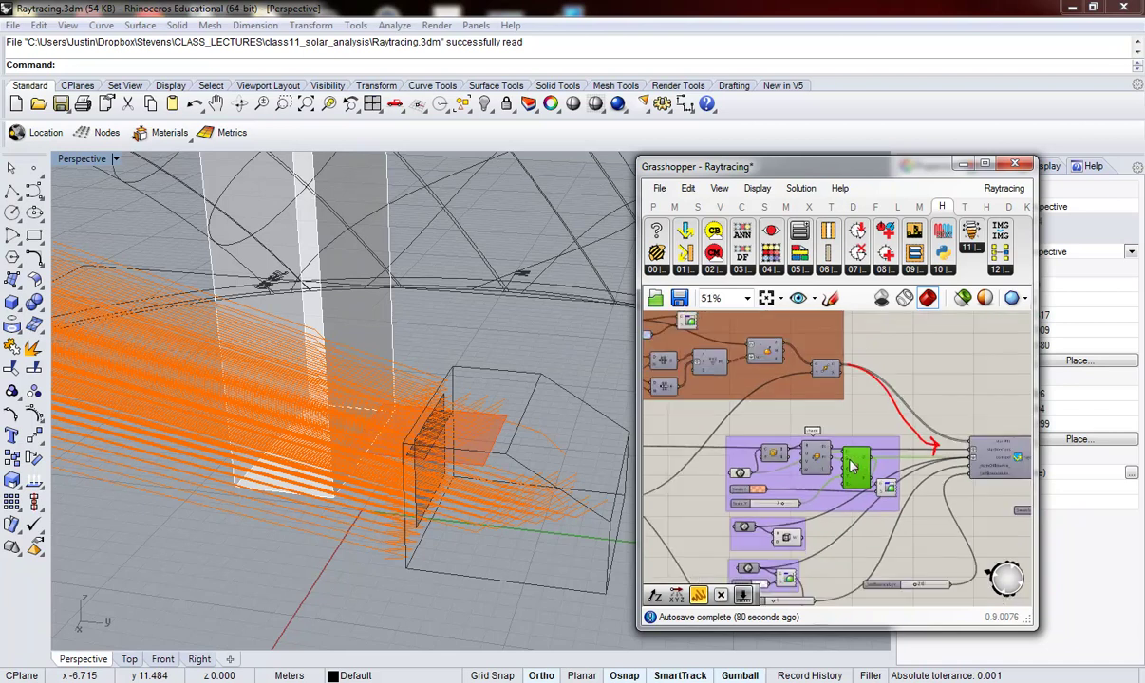
scroll(922, 430, "up", 2)
scroll(923, 430, "up", 1)
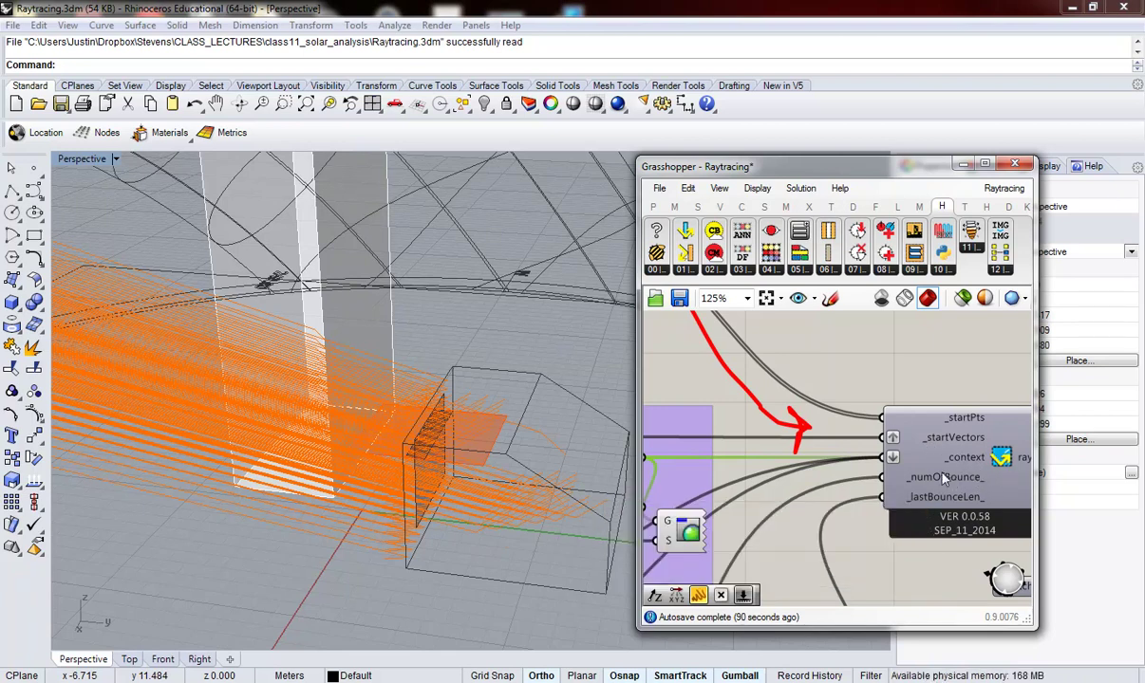
scroll(803, 463, "down", 3)
scroll(723, 544, "up", 3)
scroll(698, 557, "up", 2)
left_click_drag(711, 532, 735, 528)
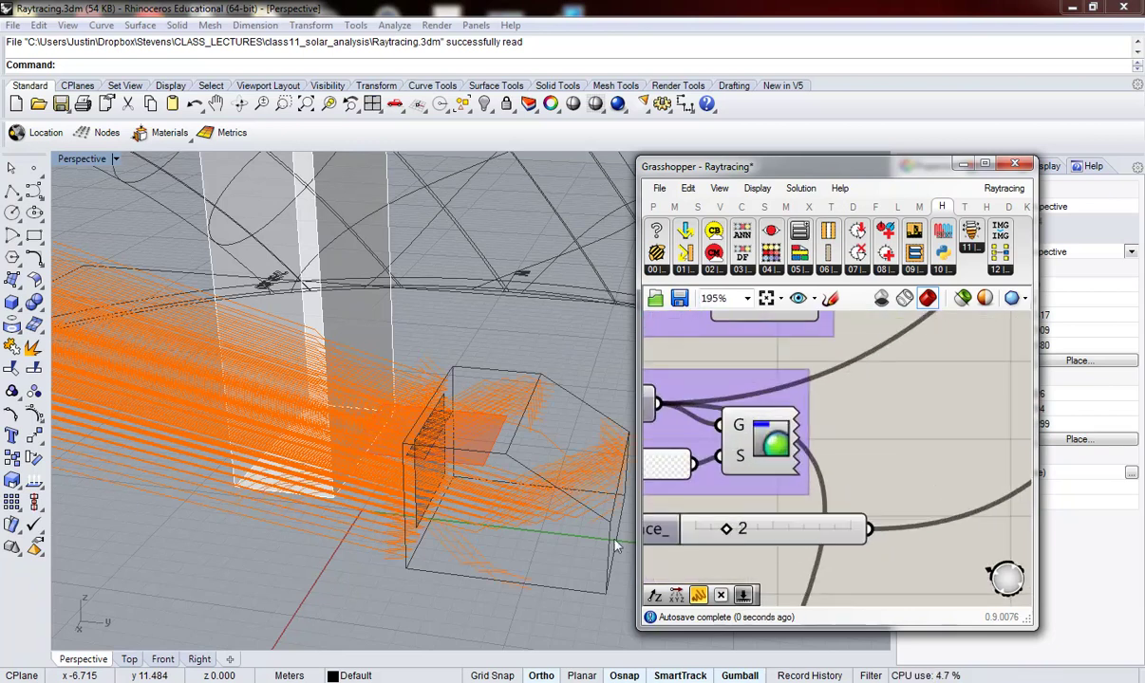
mouse_move(616, 541)
right_mouse_down()
mouse_move(485, 525)
mouse_move(494, 475)
right_mouse_up()
key("ctrl+o")
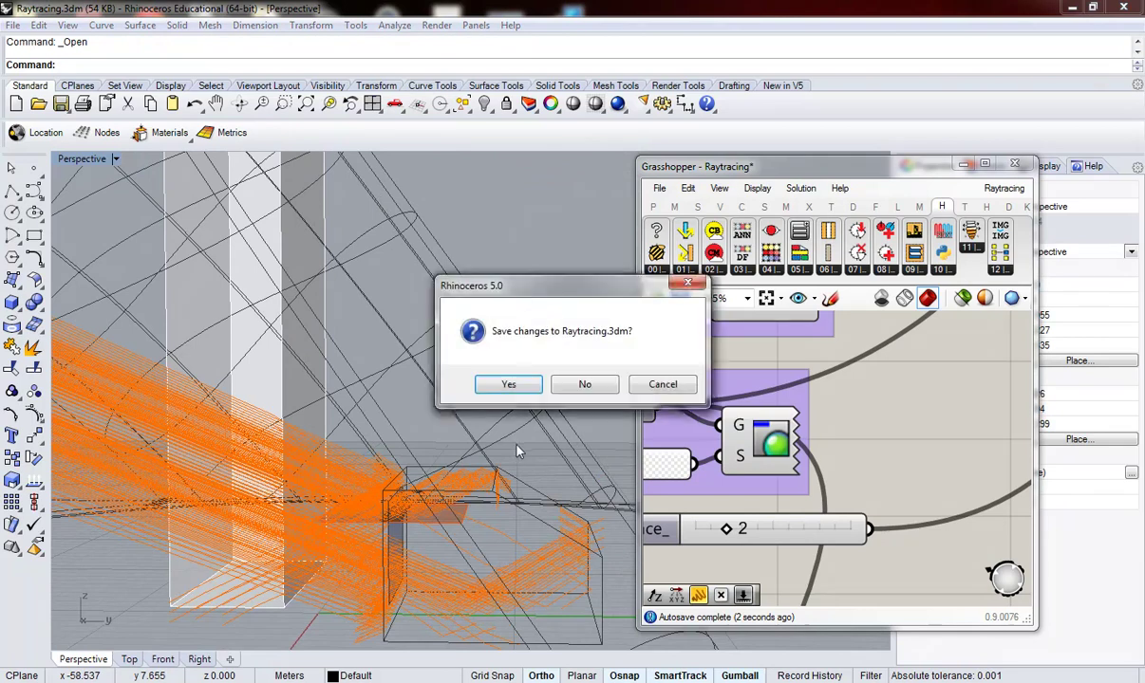
left_click(585, 384)
right_click_drag(424, 544, 468, 532)
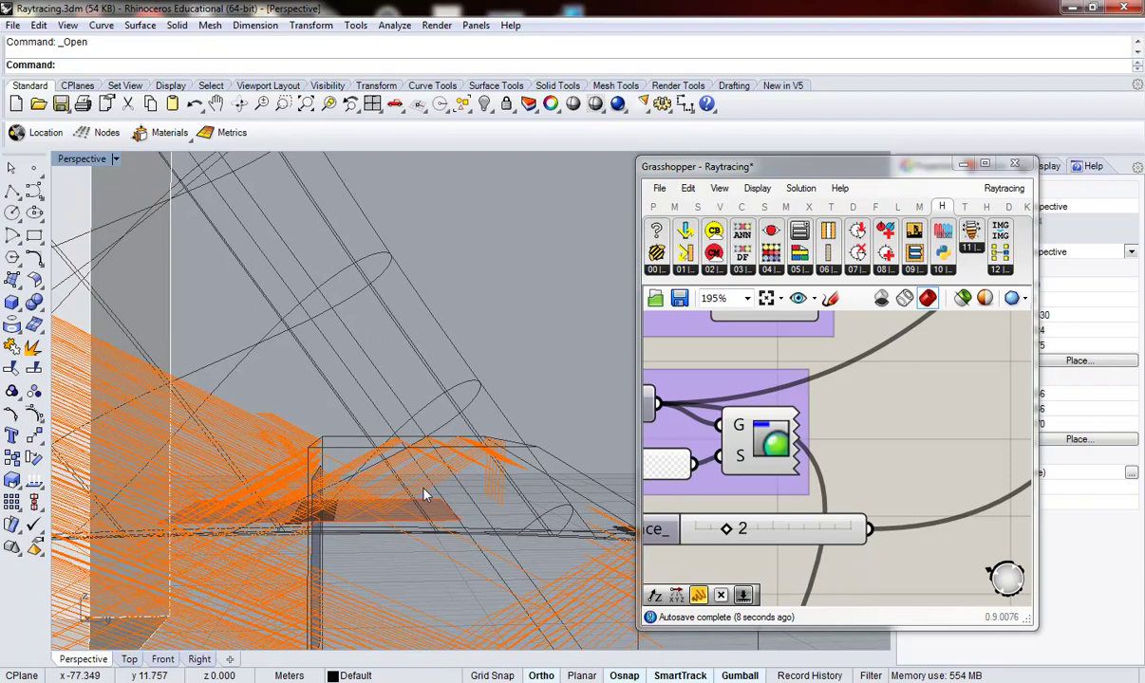
mouse_move(421, 488)
right_mouse_down()
mouse_move(475, 511)
mouse_move(404, 527)
right_mouse_up()
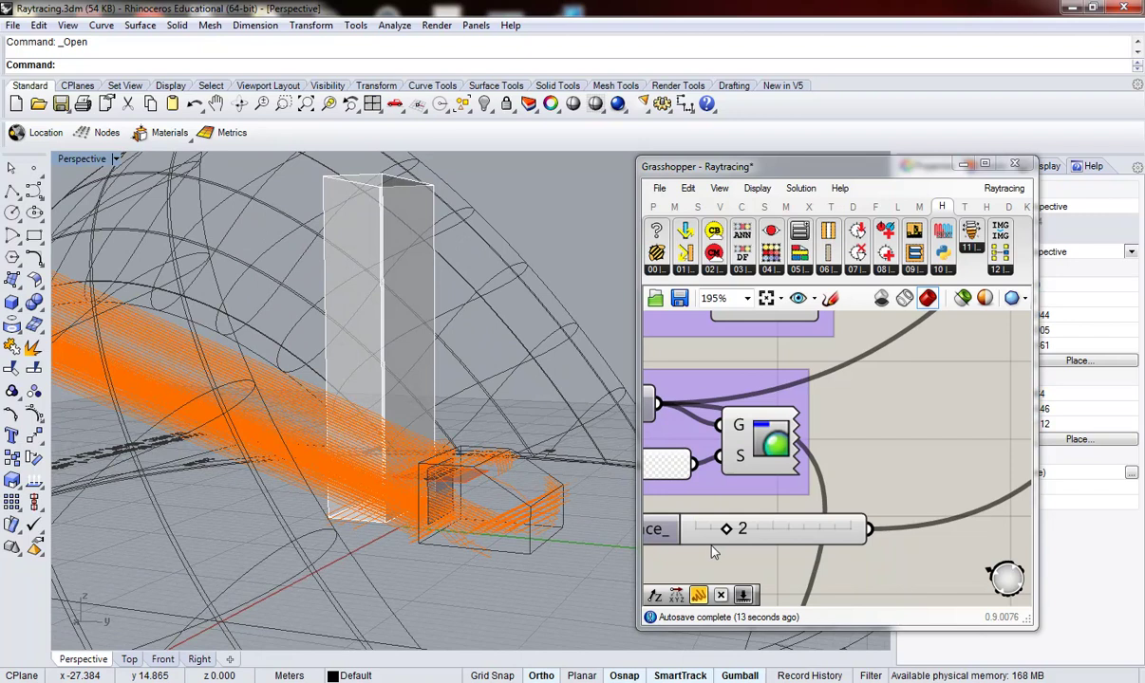
left_click_drag(726, 529, 711, 529)
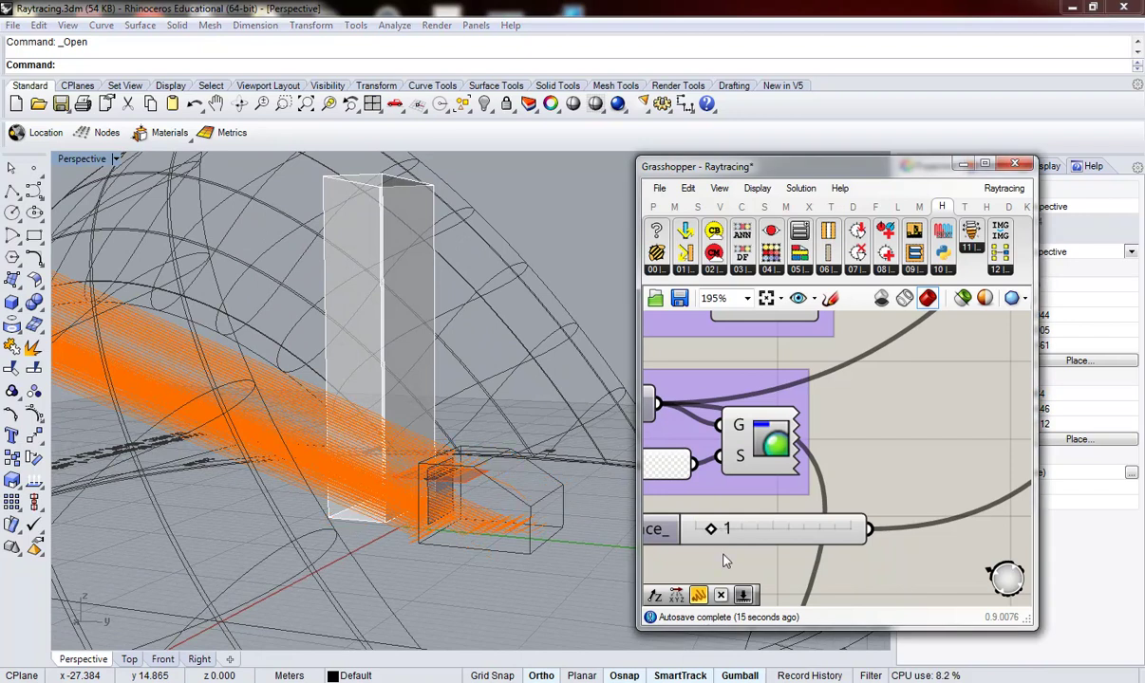
scroll(722, 539, "down", 5)
- Lengthen the last bounce of the rays from 2.0 to about 8 and check them
scroll(949, 399, "up", 3)
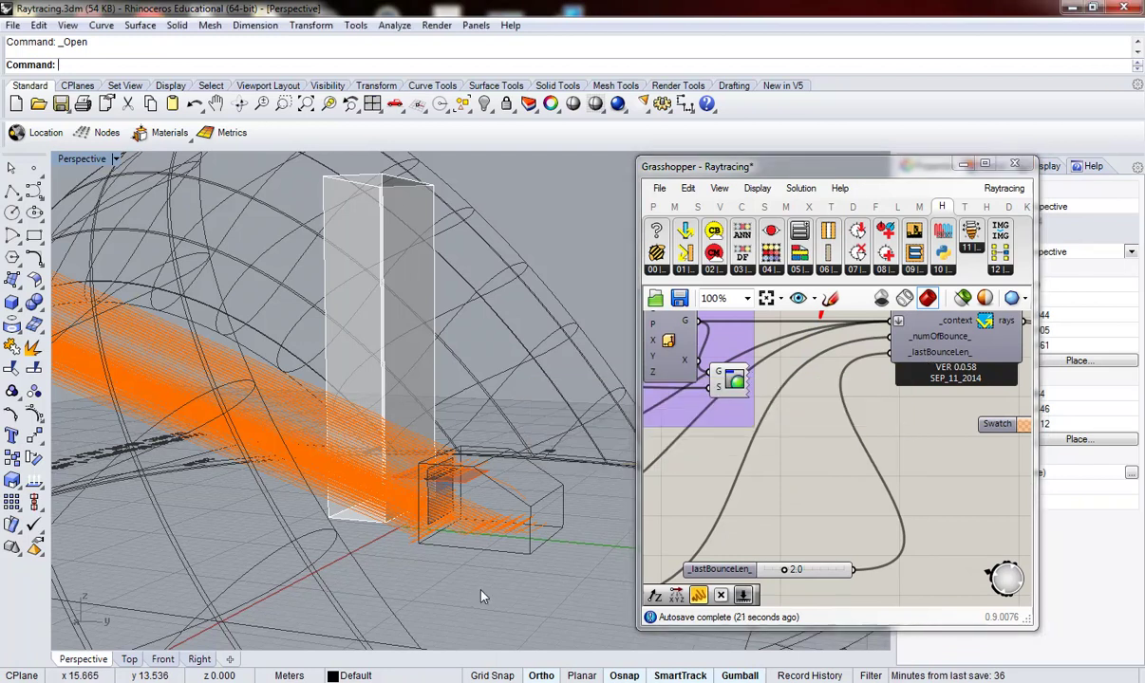
scroll(460, 479, "up", 2)
scroll(463, 474, "up", 2)
scroll(466, 476, "up", 1)
mouse_move(466, 477)
right_mouse_down()
mouse_move(494, 469)
mouse_move(353, 494)
right_mouse_up()
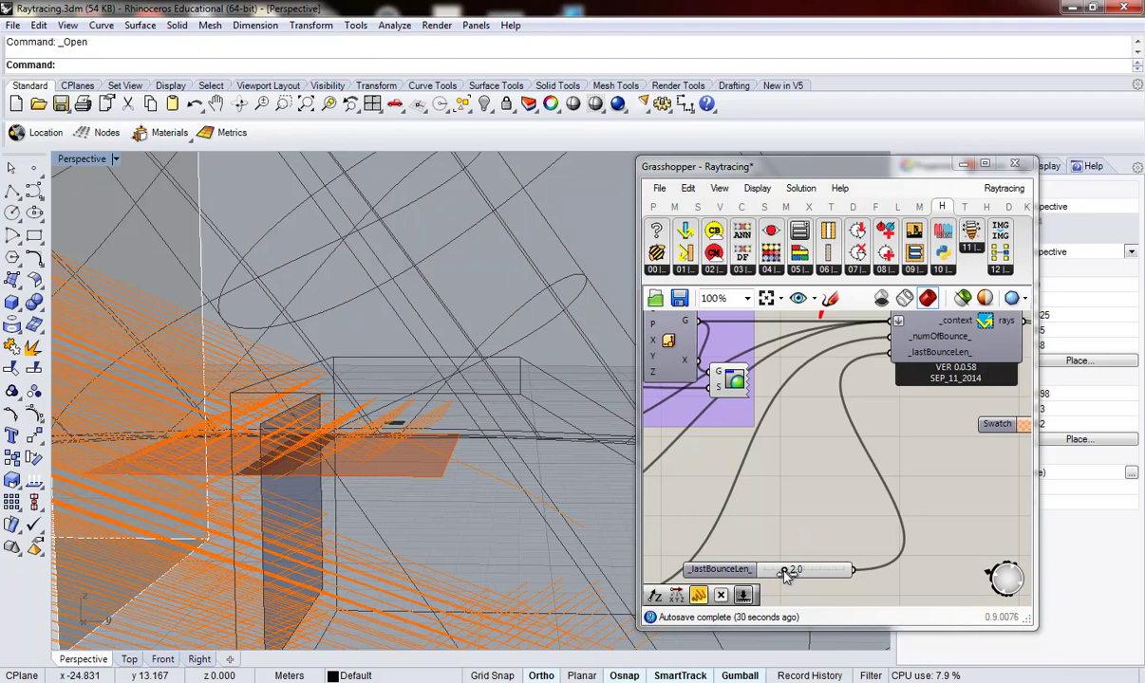
left_click_drag(784, 569, 903, 569)
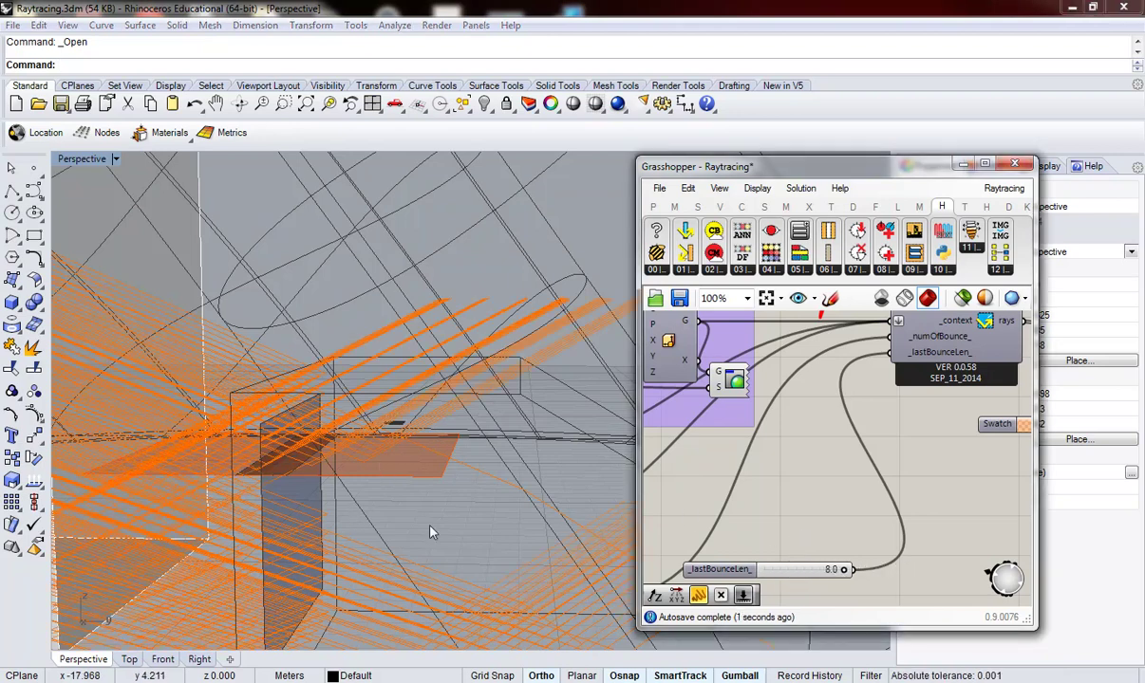
right_click_drag(452, 521, 392, 539)
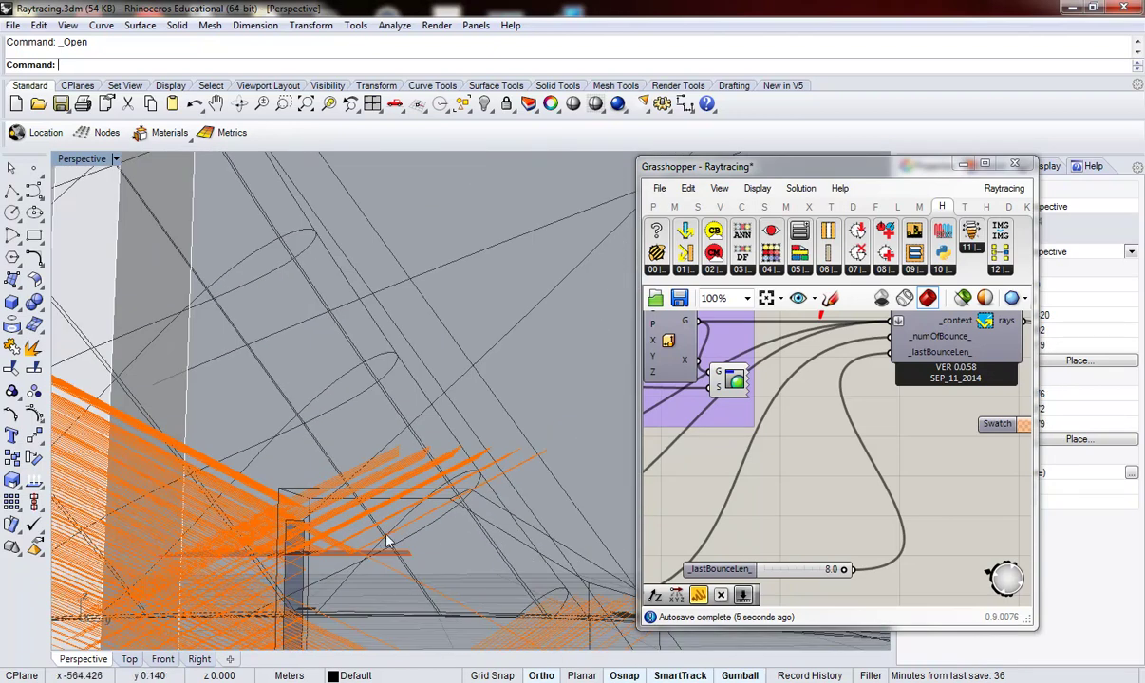
- Shorten the last bounce length to 1.7 and check the rays near the shelf
mouse_move(529, 474)
right_mouse_down()
mouse_move(339, 541)
mouse_move(460, 447)
right_mouse_up()
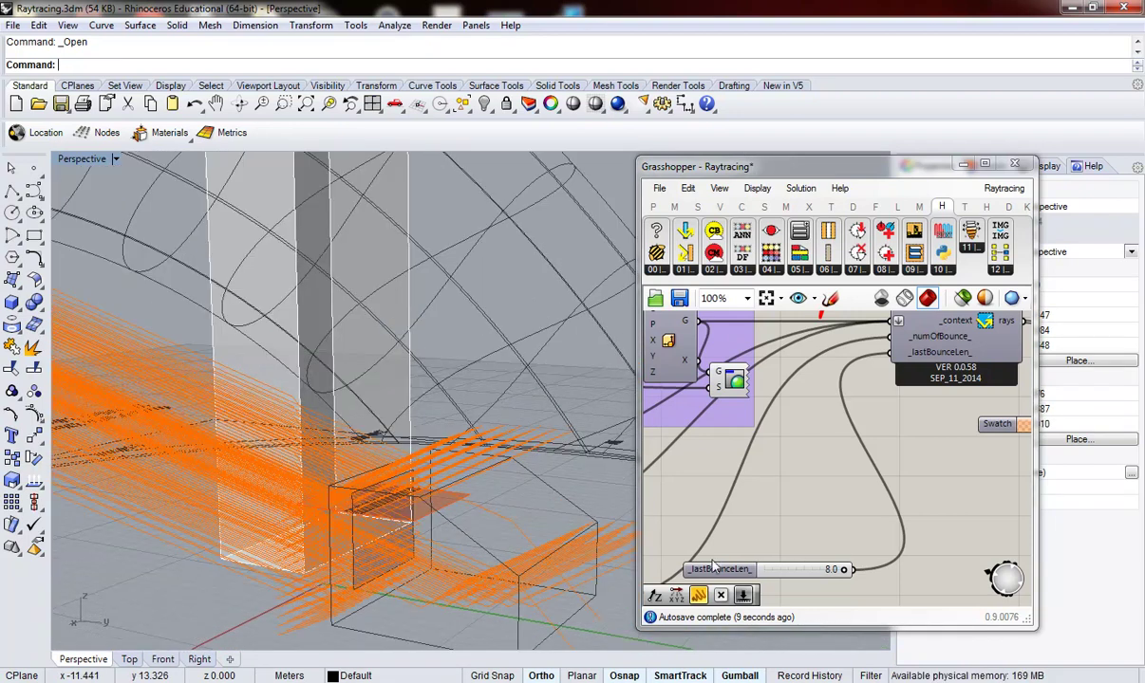
left_click_drag(843, 570, 779, 572)
mouse_move(370, 548)
right_mouse_down()
mouse_move(417, 446)
mouse_move(237, 556)
mouse_move(418, 568)
mouse_move(396, 567)
mouse_move(434, 579)
mouse_move(307, 519)
right_mouse_up()
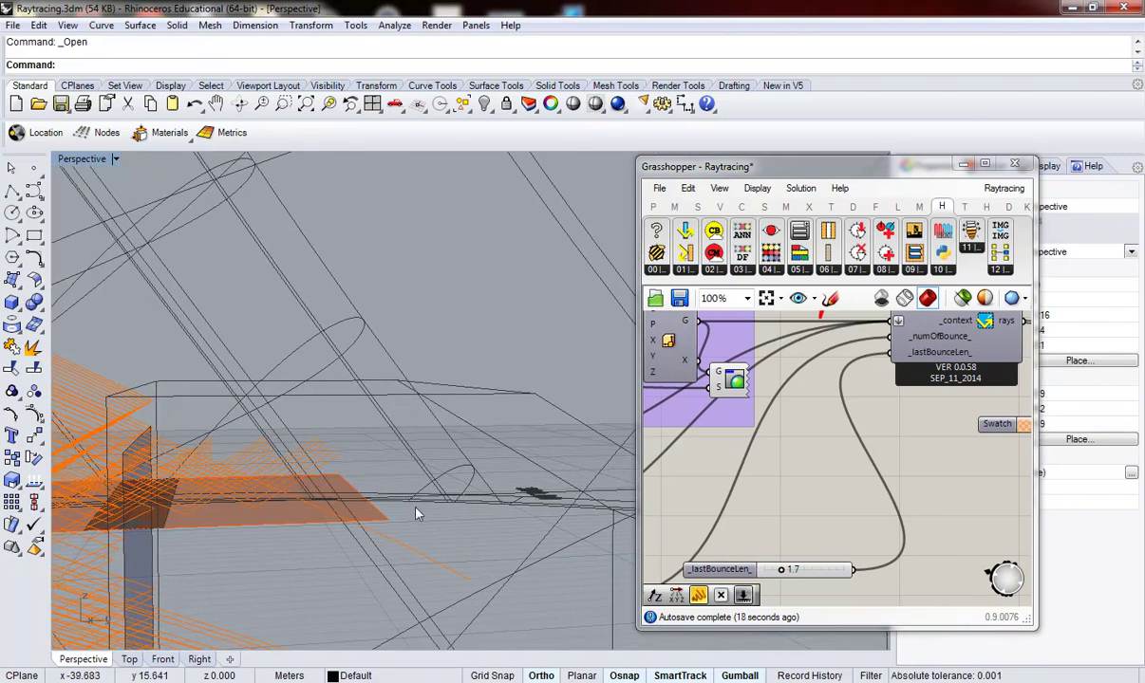
mouse_move(401, 548)
right_mouse_down()
mouse_move(421, 565)
mouse_move(439, 550)
mouse_move(377, 567)
mouse_move(485, 550)
right_mouse_up()
scroll(852, 534, "down", 5)
scroll(813, 429, "down", 1)
right_click_drag(655, 380, 698, 405)
- Turn on the window Surface parameter's preview and orbit to face the window box
scroll(698, 405, "up", 4)
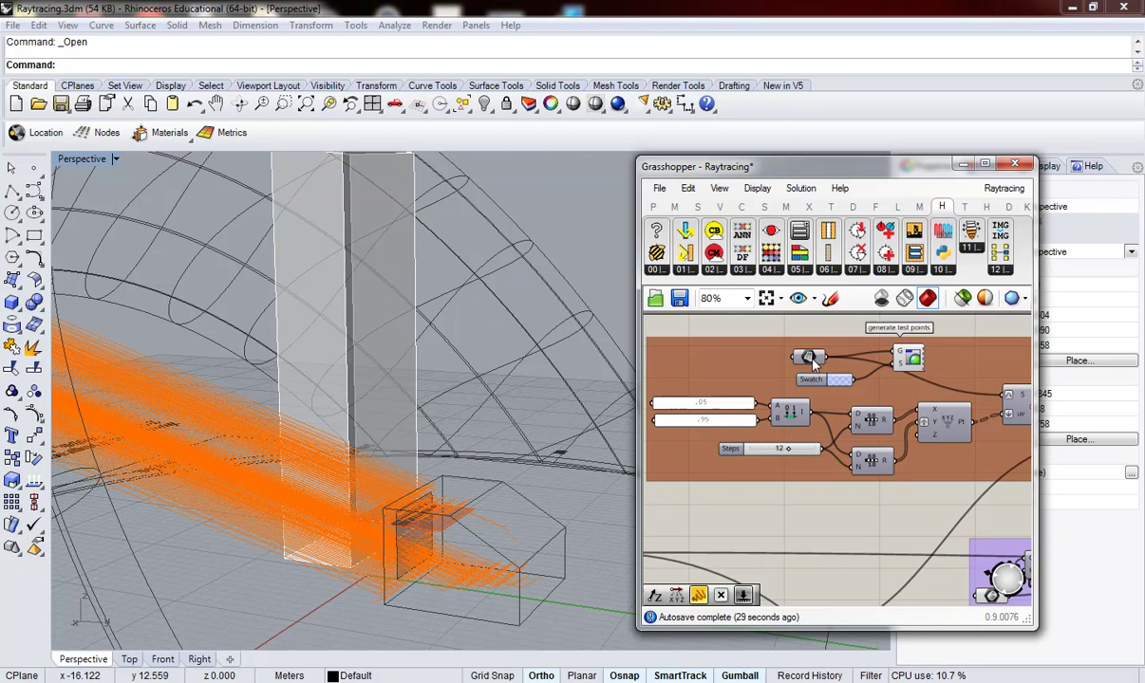
left_click(812, 362)
right_click(813, 362)
left_click(887, 323)
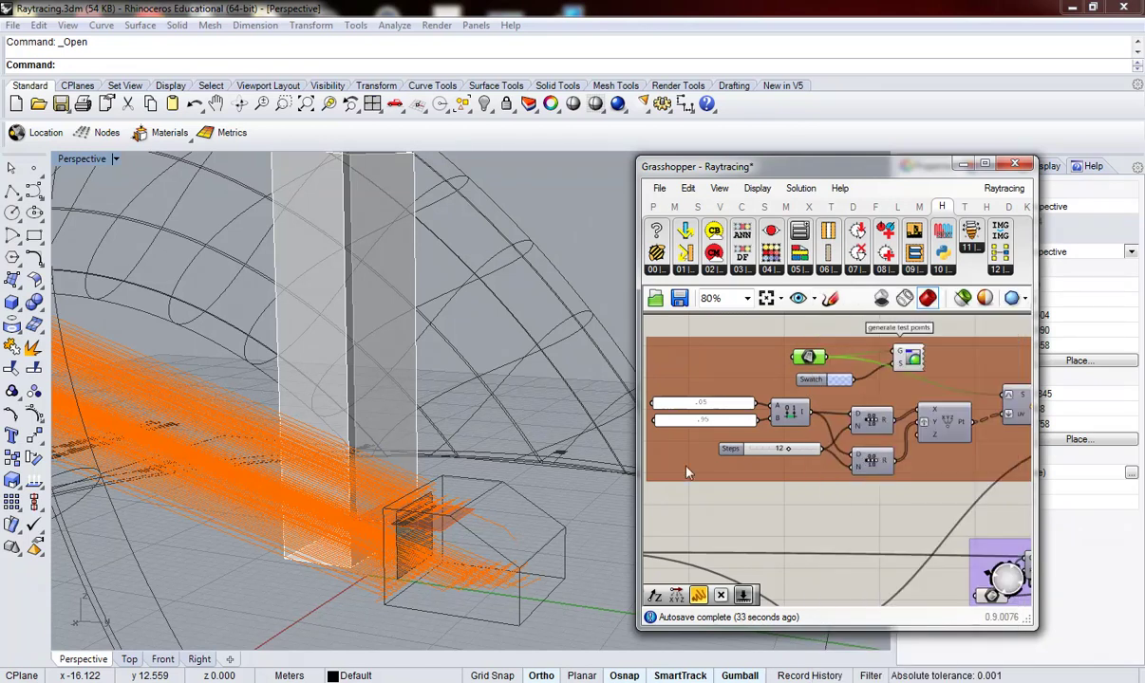
left_click(844, 510)
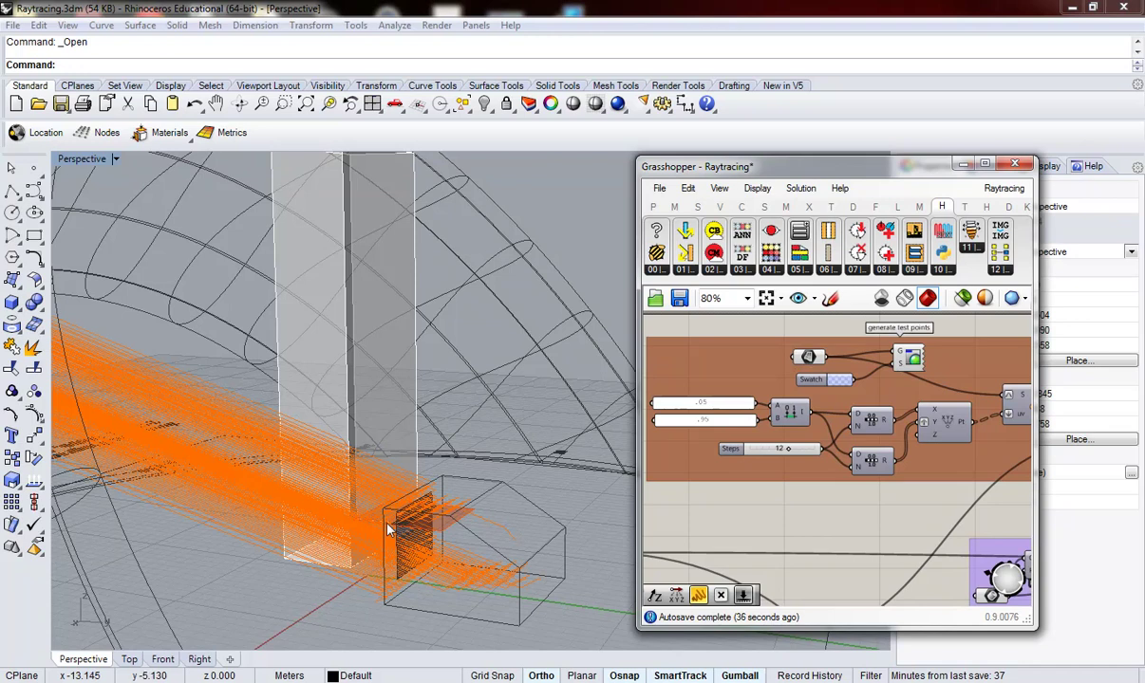
right_click_drag(388, 530, 186, 513)
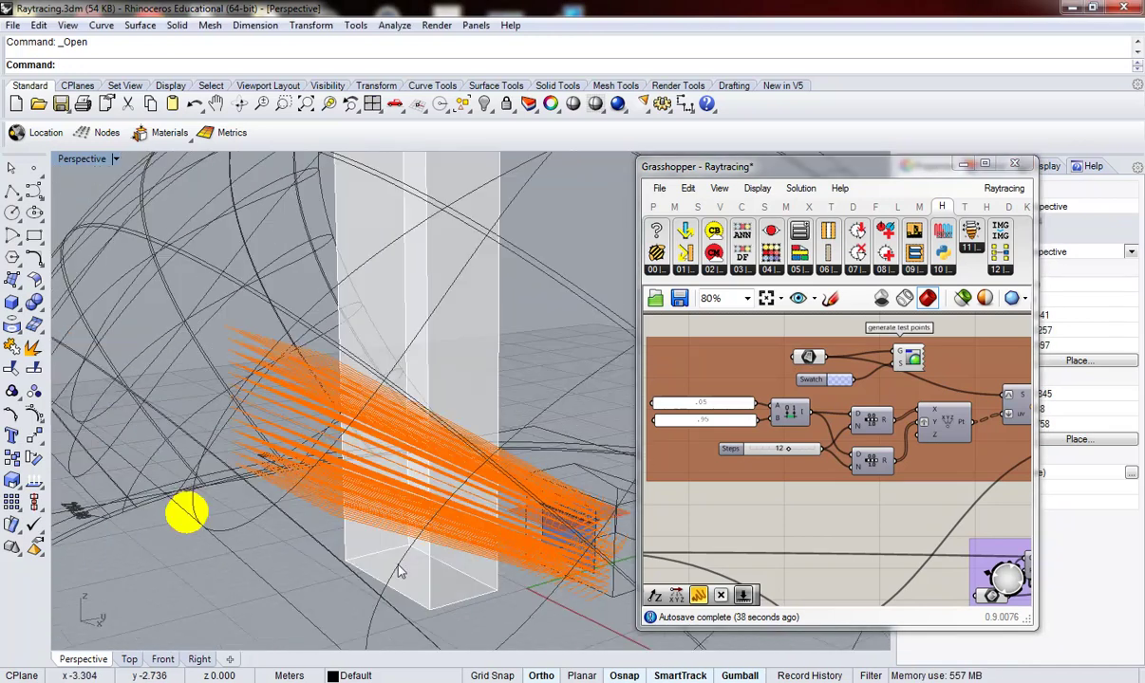
right_click_drag(398, 573, 439, 550)
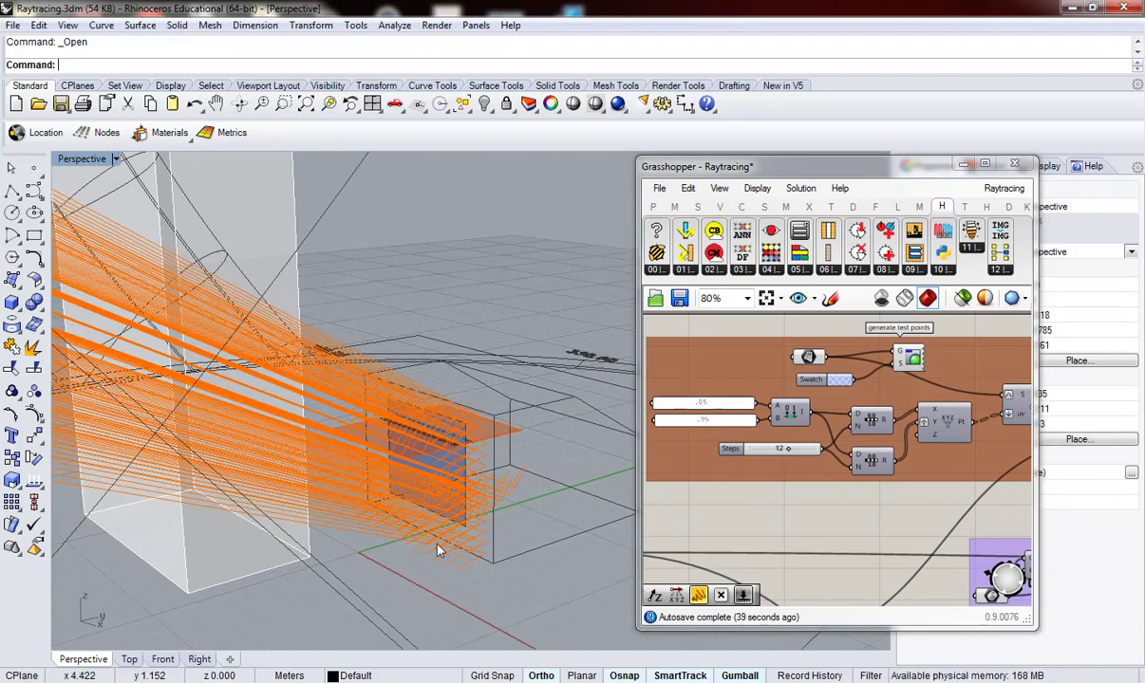
scroll(421, 512, "up", 2)
scroll(423, 505, "up", 2)
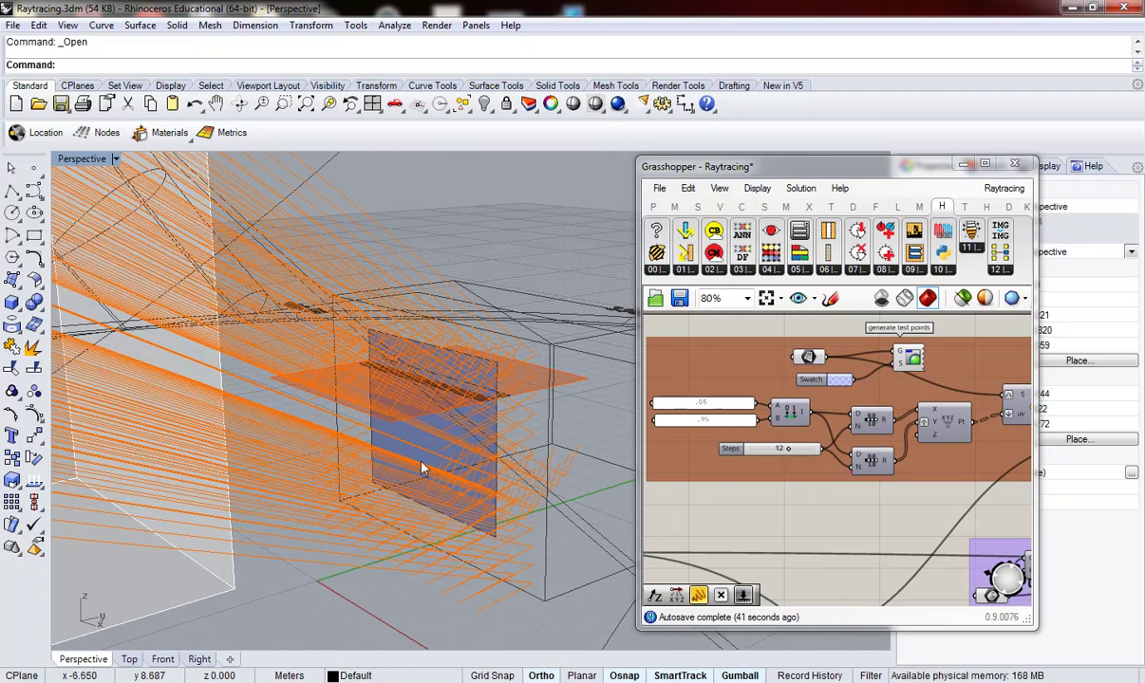
left_click(810, 358)
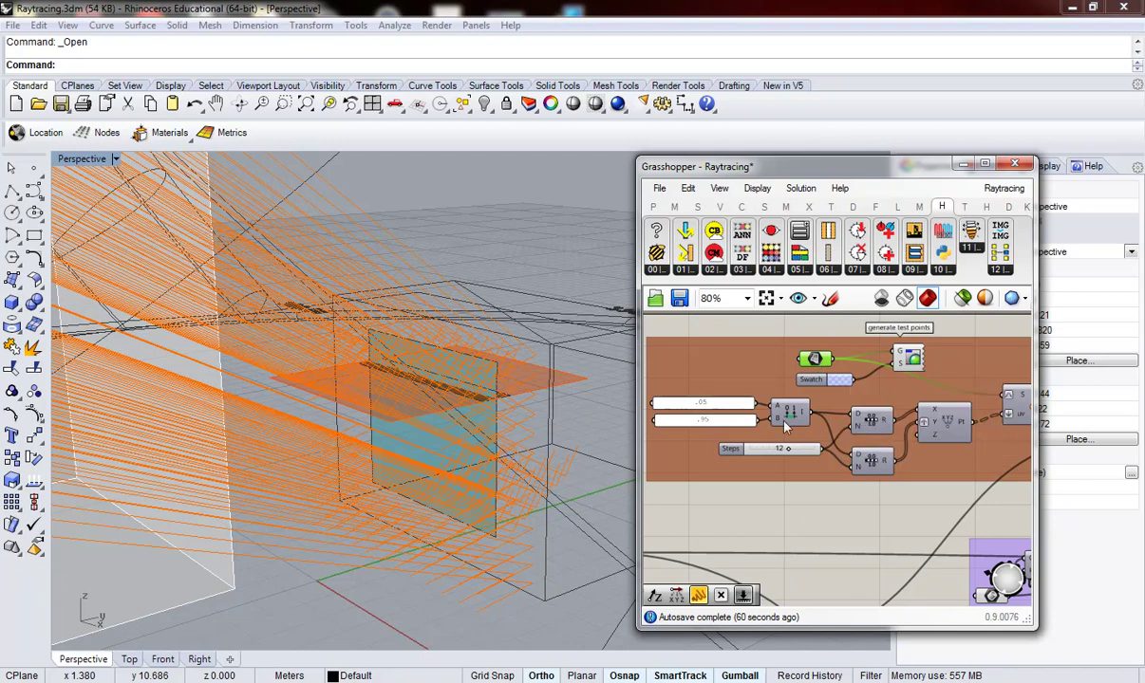
- Turn on the Evaluate Surface preview to show the window's surface grid
scroll(775, 459, "down", 1)
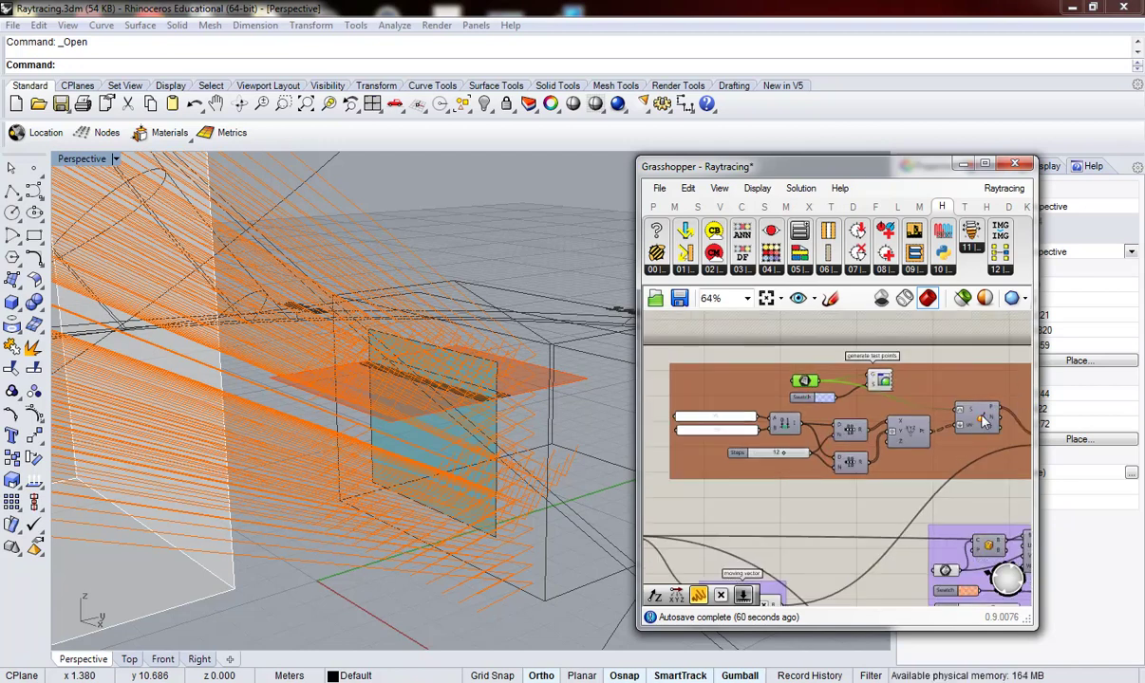
scroll(949, 432, "down", 1)
scroll(912, 436, "up", 2)
left_click(909, 444)
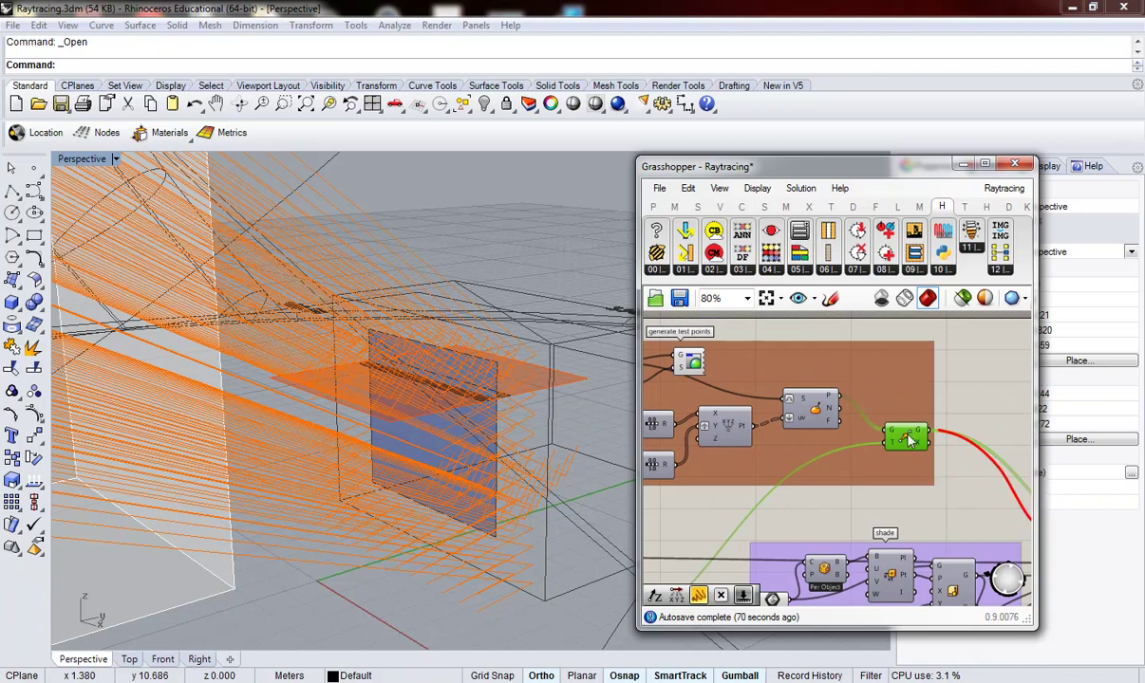
right_click(906, 438)
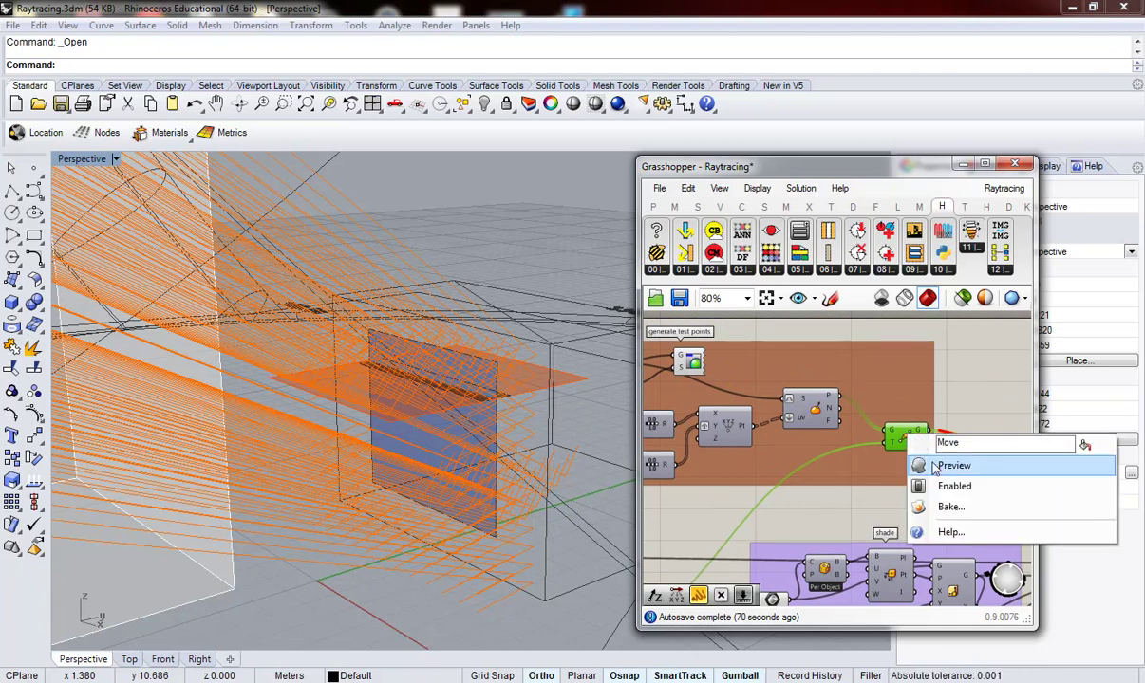
left_click(959, 415)
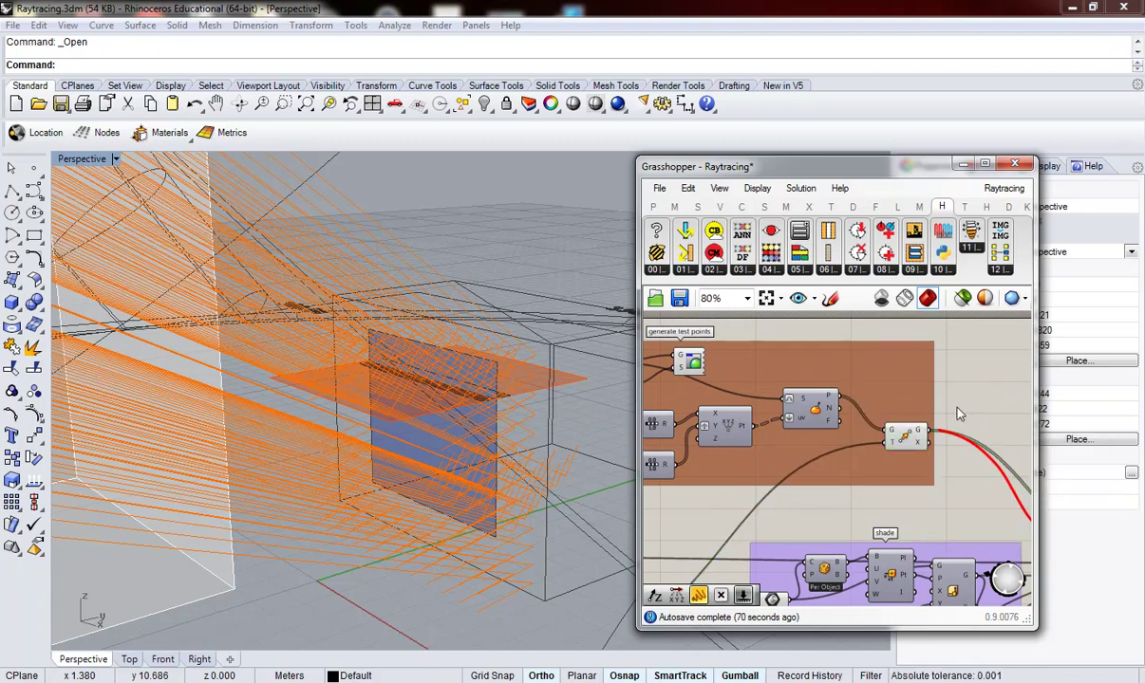
right_click(805, 417)
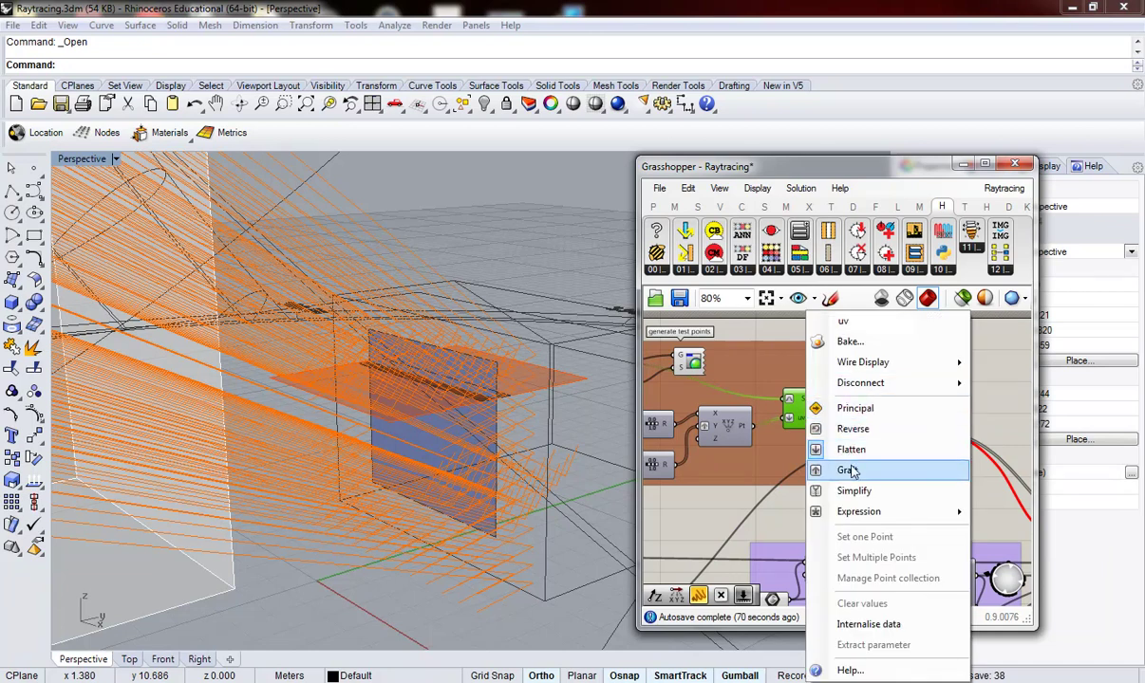
left_click(811, 410)
right_click(814, 410)
left_click(859, 434)
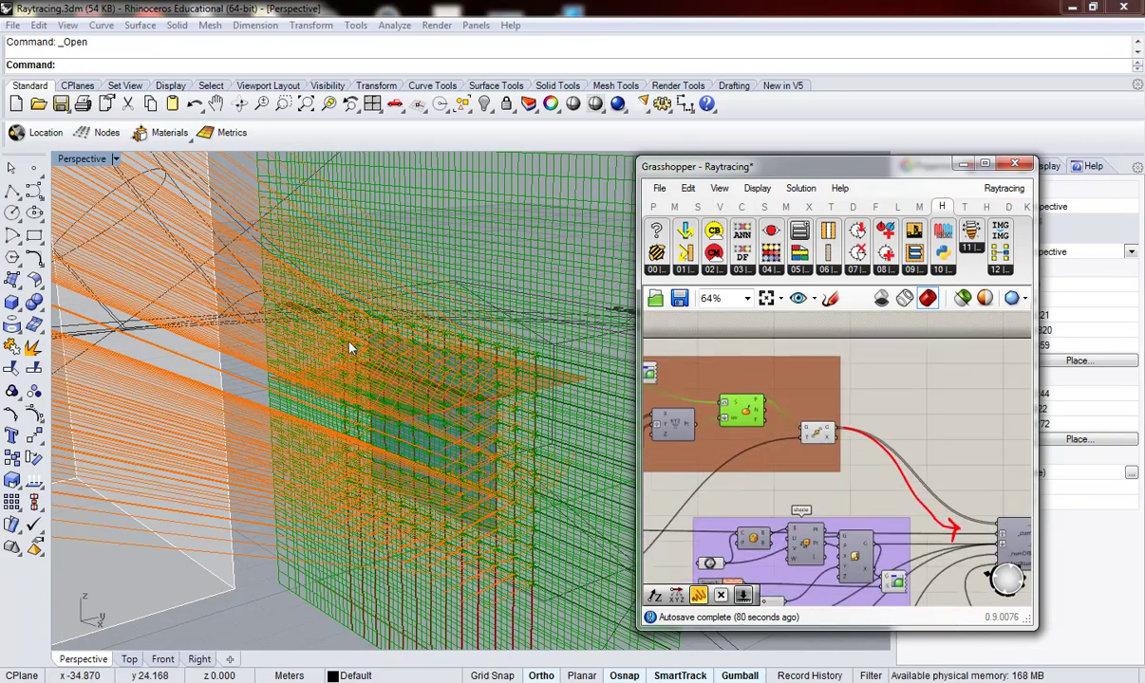
- Hide the surface grid preview again and view the whole dome and window
scroll(383, 569, "down", 3)
scroll(380, 568, "down", 3)
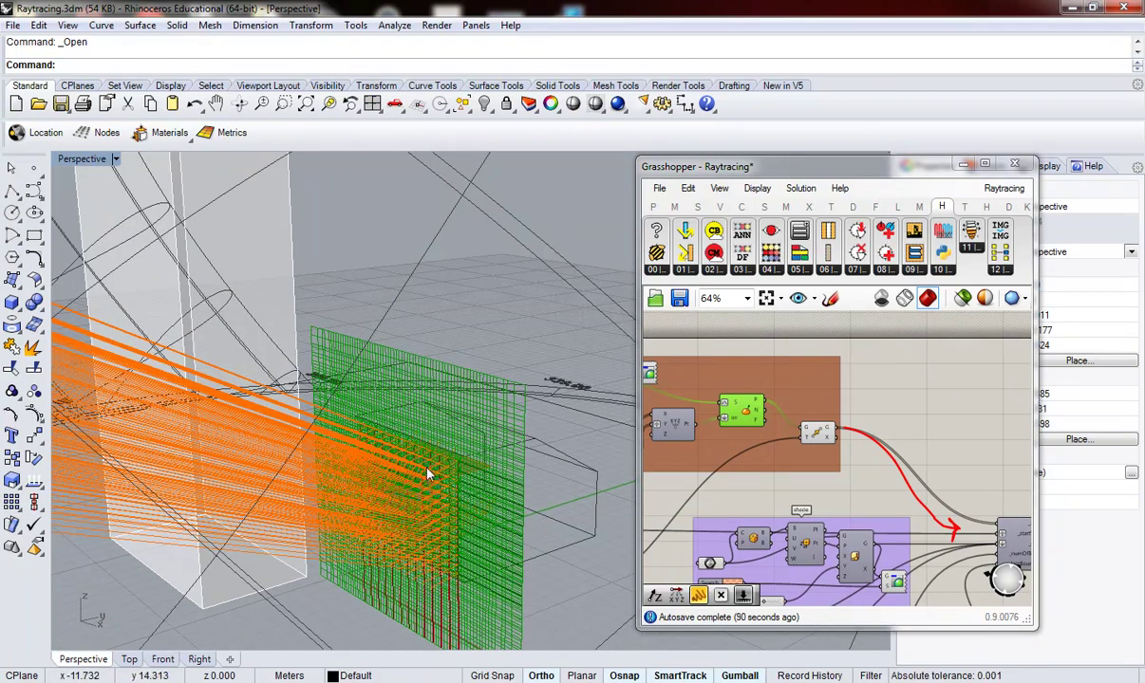
right_click(746, 414)
left_click(769, 463)
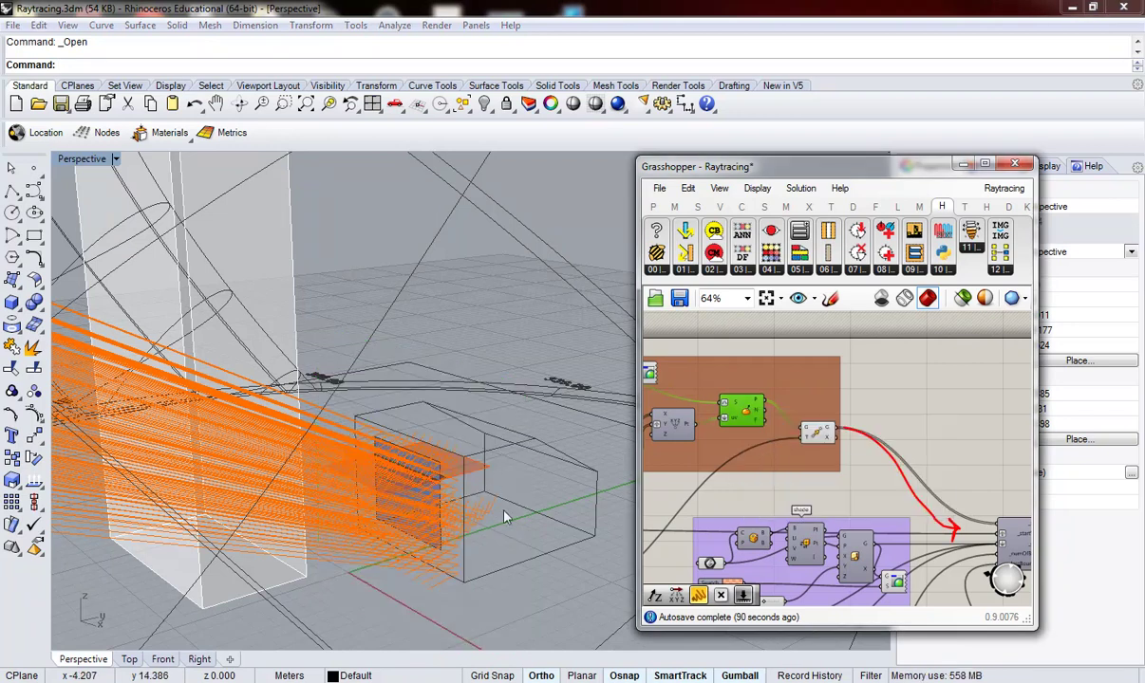
mouse_move(504, 518)
right_mouse_down()
mouse_move(329, 484)
mouse_move(369, 501)
mouse_move(393, 532)
mouse_move(521, 555)
right_mouse_up()
scroll(537, 542, "up", 3)
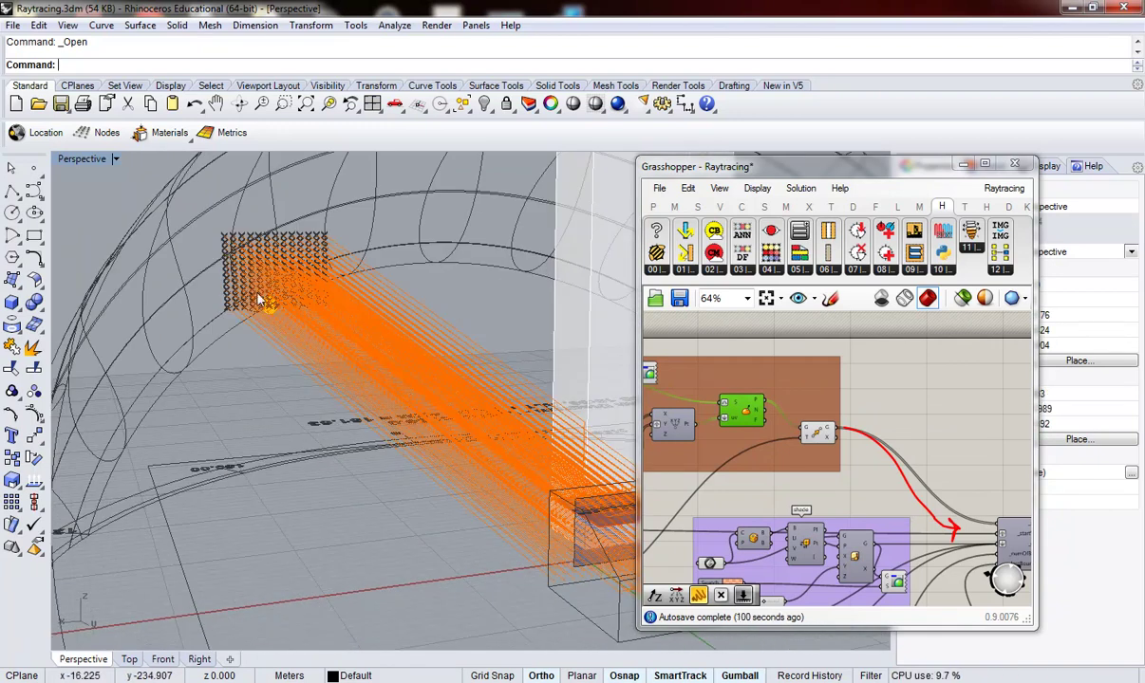
mouse_move(375, 491)
right_mouse_down()
mouse_move(476, 503)
mouse_move(403, 506)
mouse_move(546, 505)
right_mouse_up()
scroll(403, 506, "down", 3)
scroll(461, 459, "up", 3)
scroll(456, 456, "up", 2)
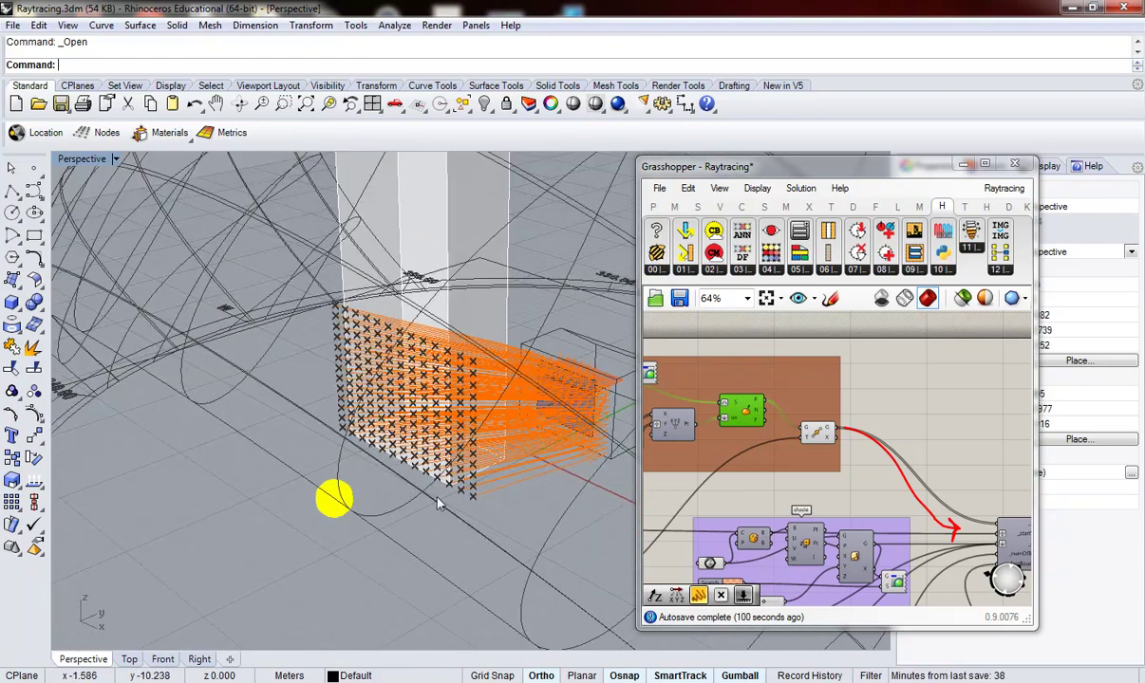
right_click_drag(545, 523, 775, 453)
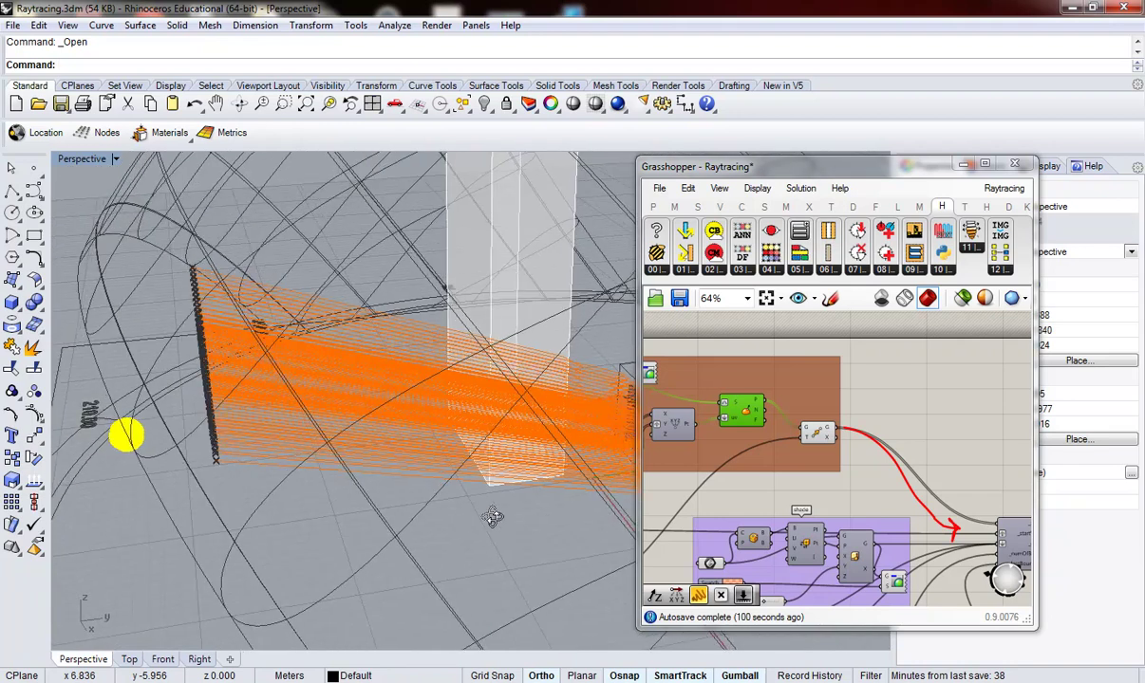
- Re-enable the greyed Move component so rays start from the window test points
right_click(818, 433)
left_click(859, 477)
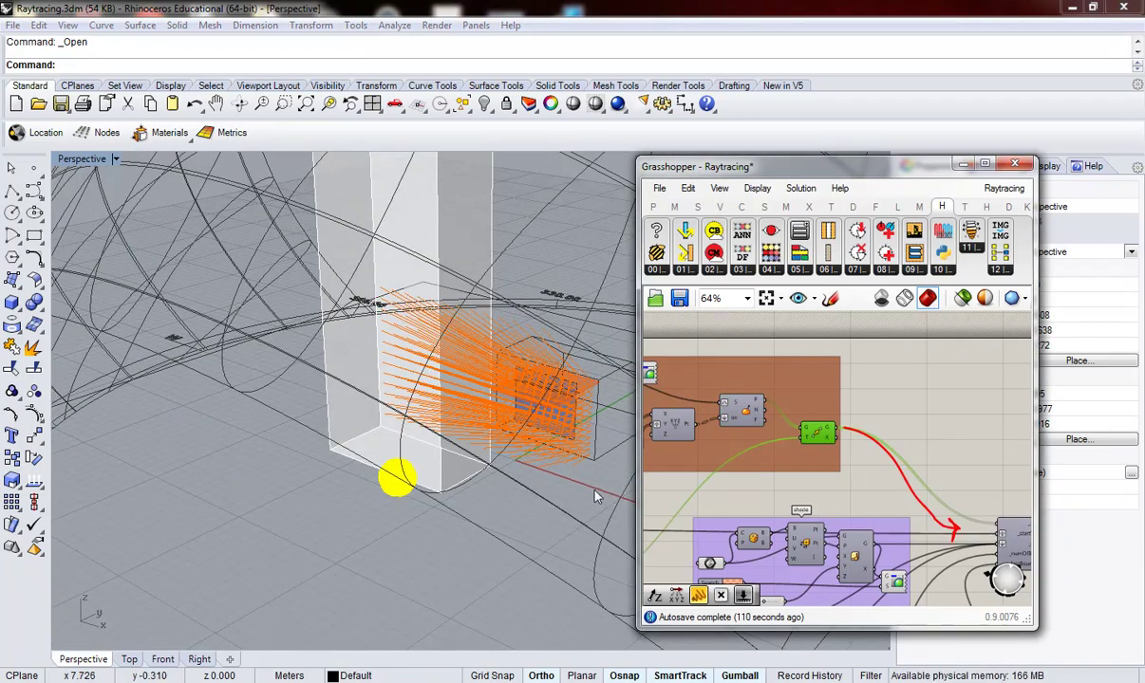
mouse_move(538, 461)
right_mouse_down()
mouse_move(504, 500)
mouse_move(354, 478)
right_mouse_up()
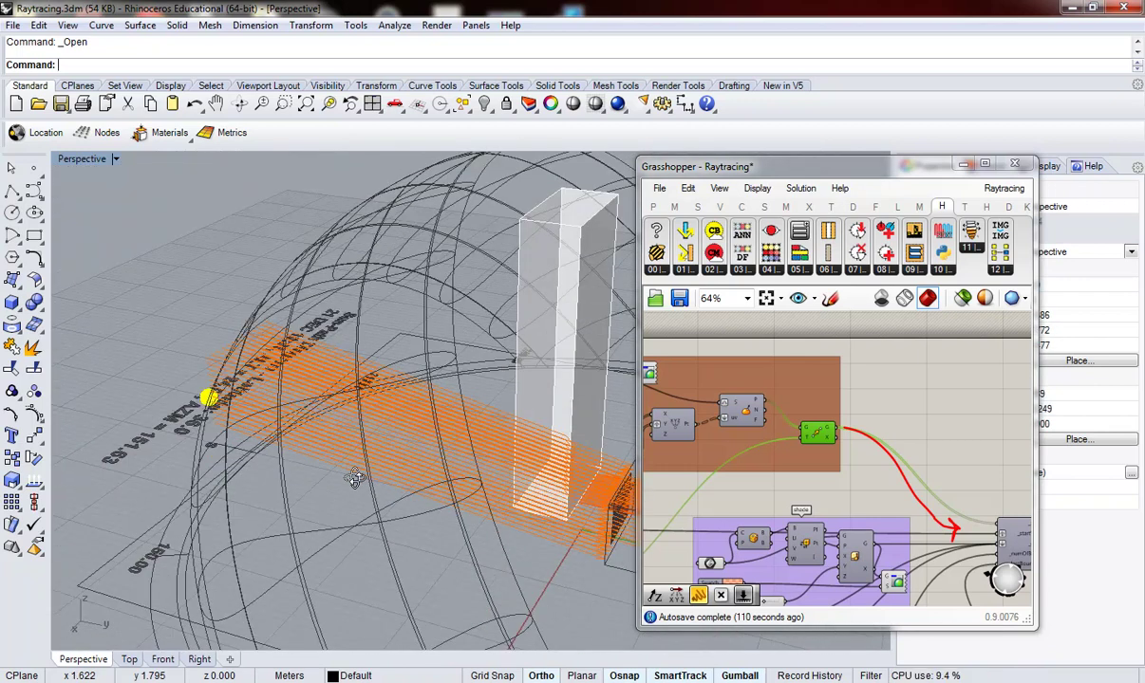
right_click_drag(354, 477, 219, 421)
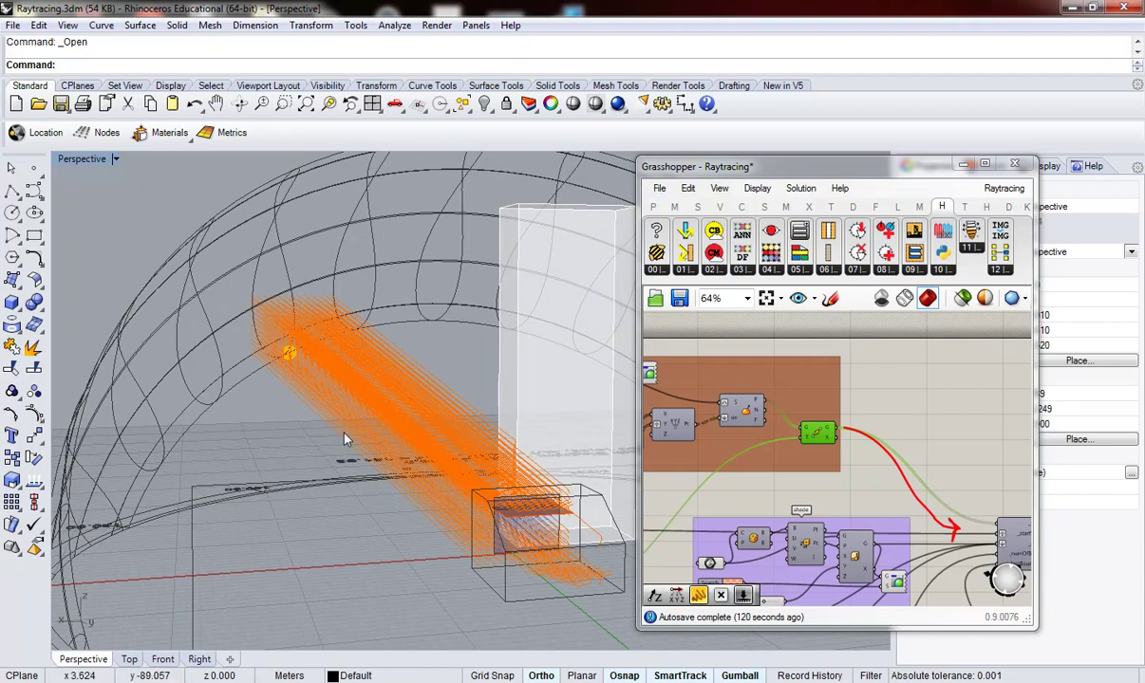
mouse_move(325, 407)
right_mouse_down()
mouse_move(520, 490)
mouse_move(636, 446)
mouse_move(550, 475)
mouse_move(366, 501)
mouse_move(449, 435)
right_mouse_up()
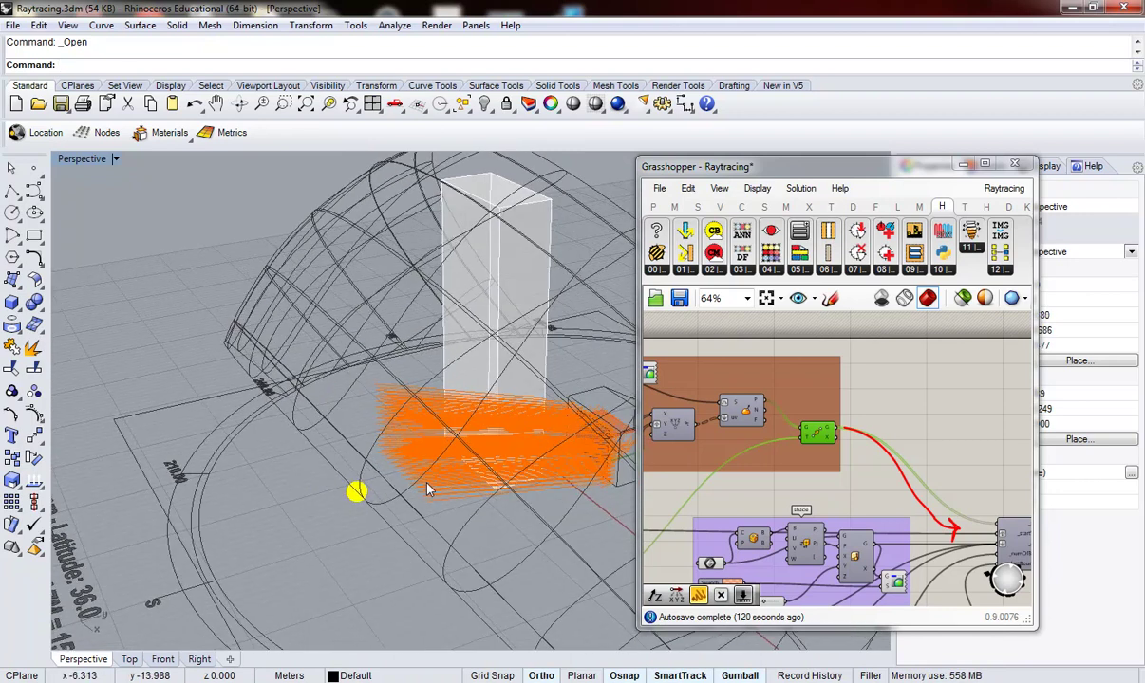
mouse_move(478, 511)
right_mouse_down()
mouse_move(498, 503)
mouse_move(465, 514)
mouse_move(395, 470)
mouse_move(485, 456)
mouse_move(396, 468)
mouse_move(285, 318)
mouse_move(296, 418)
mouse_move(249, 418)
mouse_move(665, 445)
right_mouse_up()
mouse_move(457, 461)
right_mouse_down()
mouse_move(304, 416)
mouse_move(357, 306)
right_mouse_up()
mouse_move(409, 365)
right_mouse_down()
mouse_move(474, 415)
mouse_move(445, 342)
mouse_move(429, 403)
right_mouse_up()
mouse_move(457, 444)
right_mouse_down()
mouse_move(631, 504)
mouse_move(799, 507)
mouse_move(816, 482)
mouse_move(935, 462)
right_mouse_up()
- Locate the raytracing, custom preview and Swatch components that colour the rays
scroll(945, 448, "down", 1)
scroll(895, 482, "down", 2)
scroll(895, 482, "up", 3)
scroll(838, 482, "up", 2)
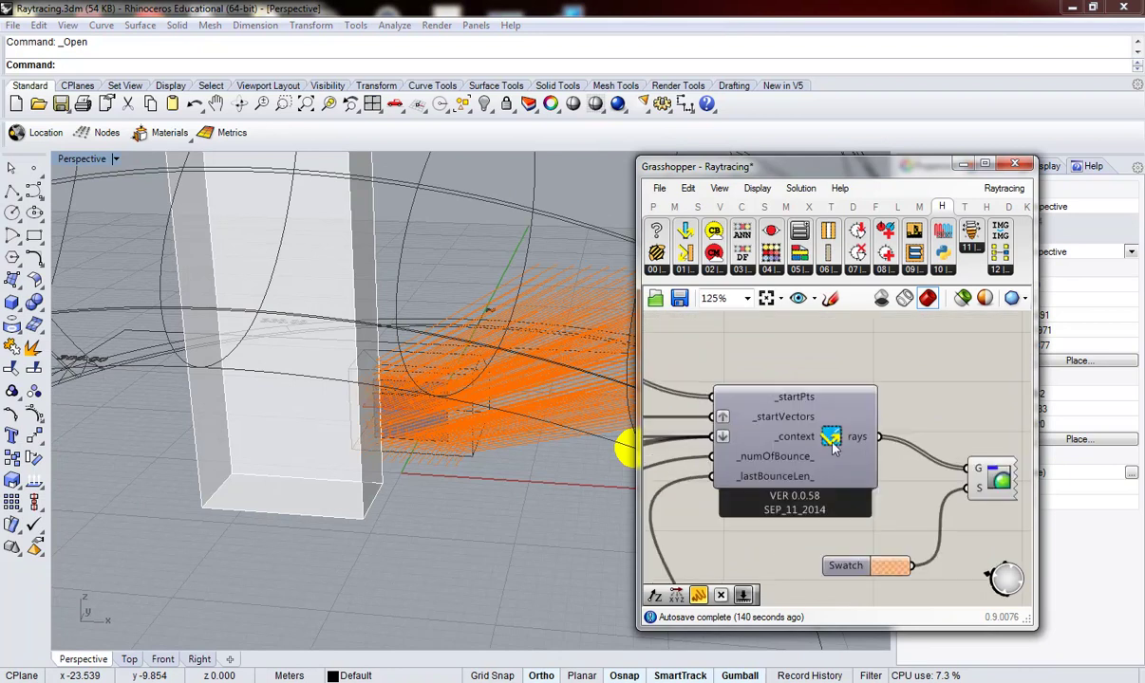
left_click_drag(783, 415, 788, 418)
left_click_drag(1002, 484, 1011, 474)
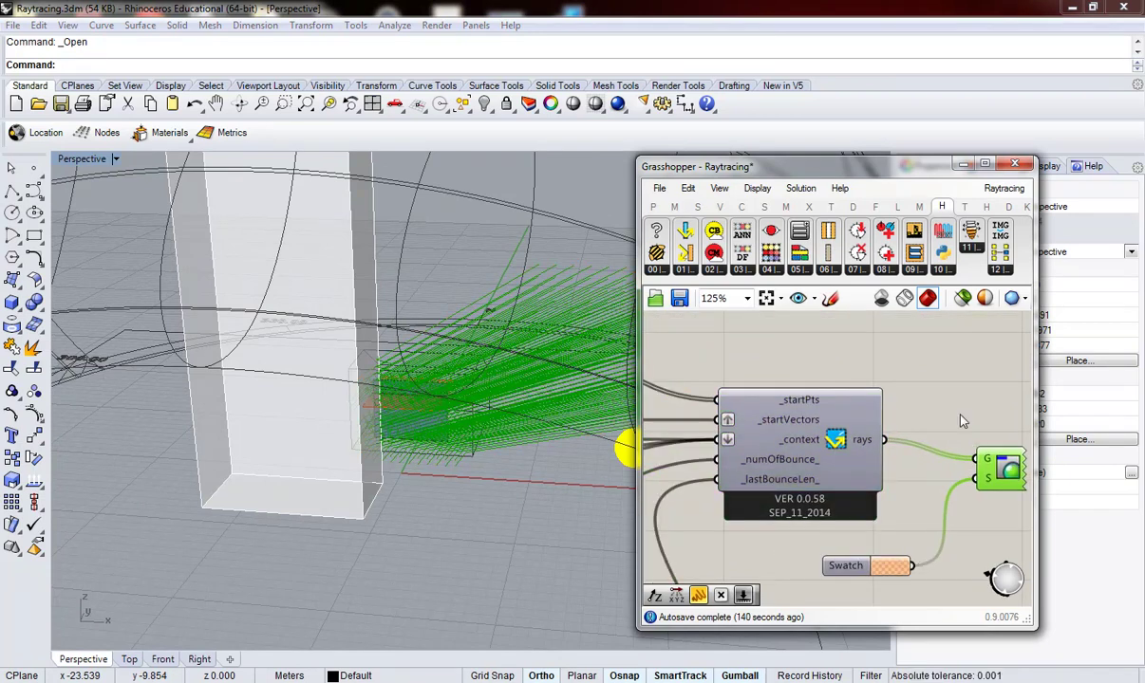
left_click(897, 403)
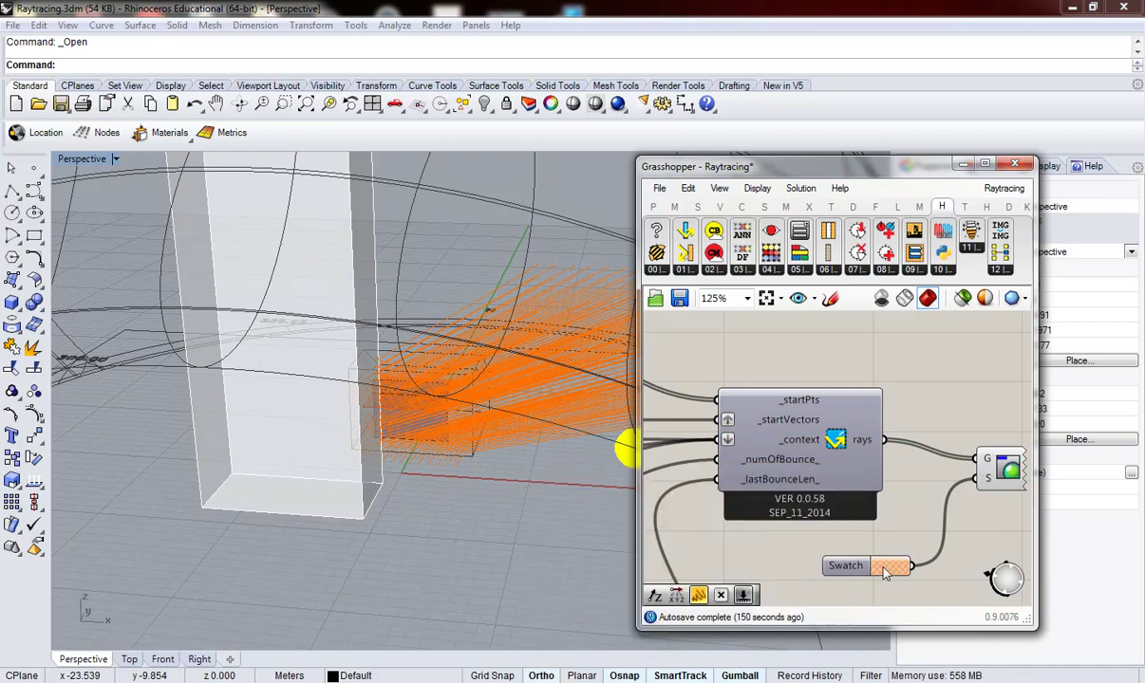
left_click_drag(861, 570, 861, 581)
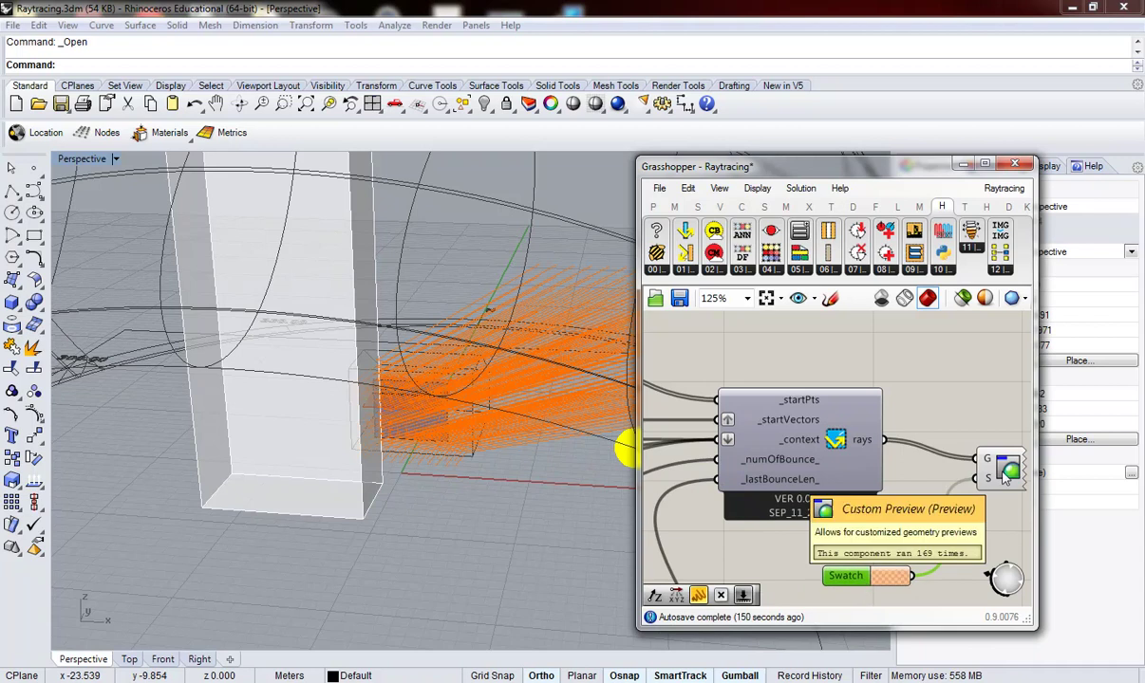
mouse_move(485, 539)
right_mouse_down()
mouse_move(563, 480)
mouse_move(664, 532)
right_mouse_up()
- Set the ray Swatch hue to about 10° for a redder orange
left_click(902, 579)
left_click_drag(1047, 537, 1050, 541)
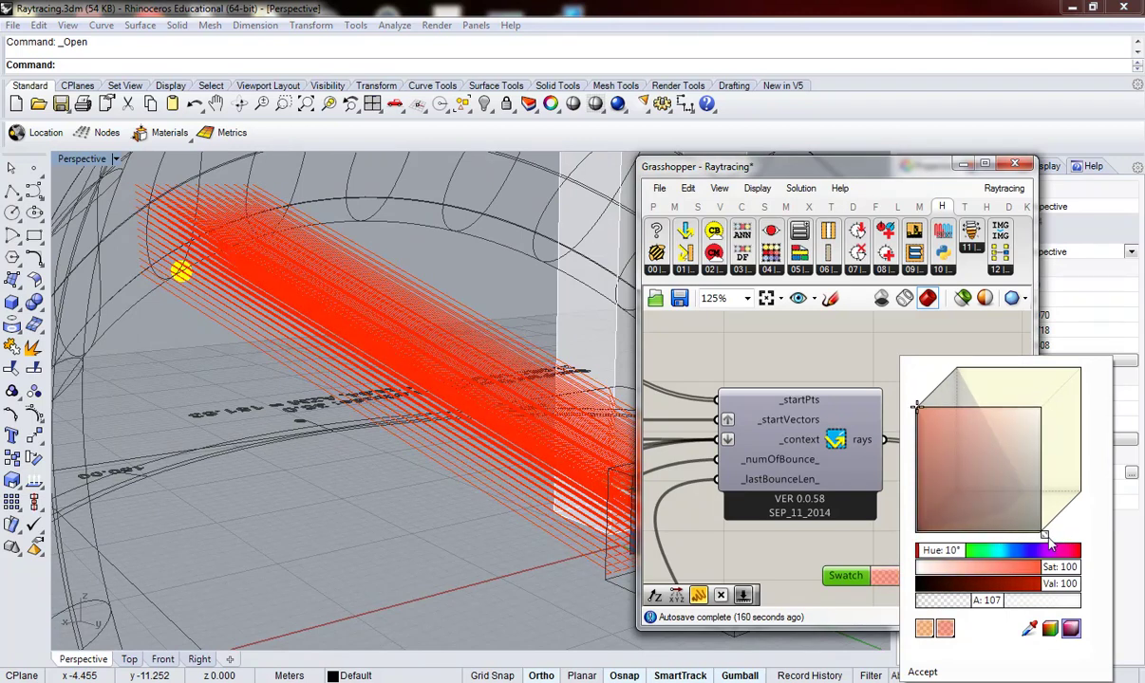
left_click(823, 558)
mouse_move(450, 440)
right_mouse_down()
mouse_move(406, 459)
mouse_move(444, 472)
right_mouse_up()
- Zoom the canvas to compare Ladybug's Bounce from Surface and Forward Raytracing components and their tooltips
scroll(751, 515, "down", 6)
scroll(790, 487, "down", 1)
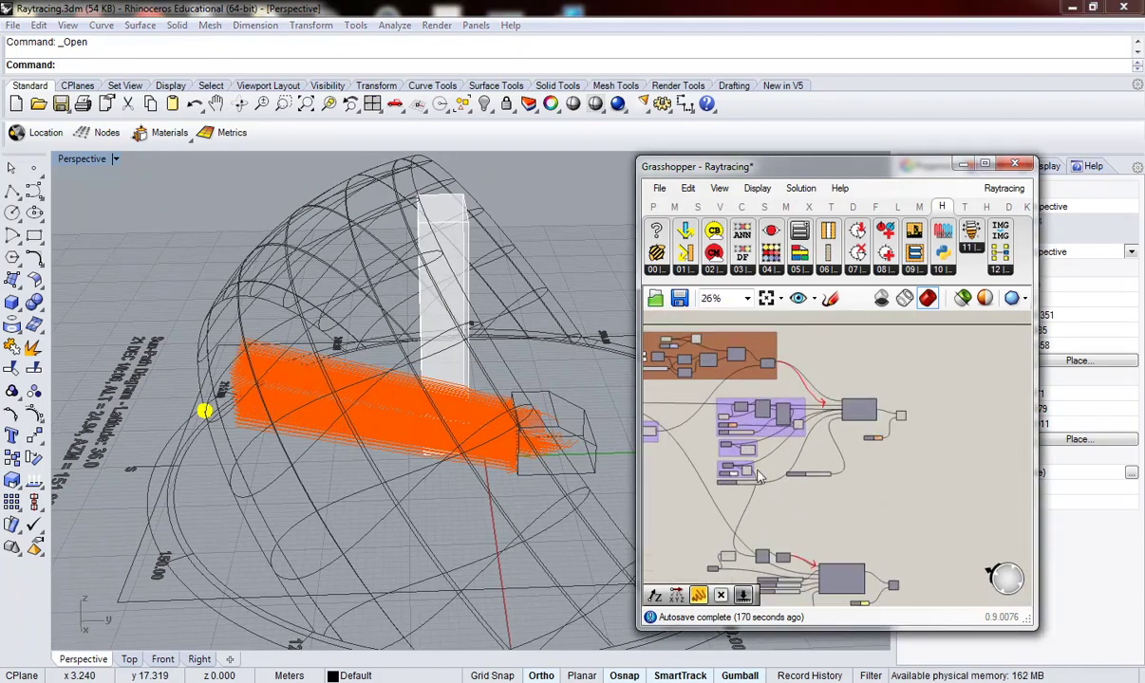
scroll(811, 494, "up", 1)
scroll(811, 462, "up", 5)
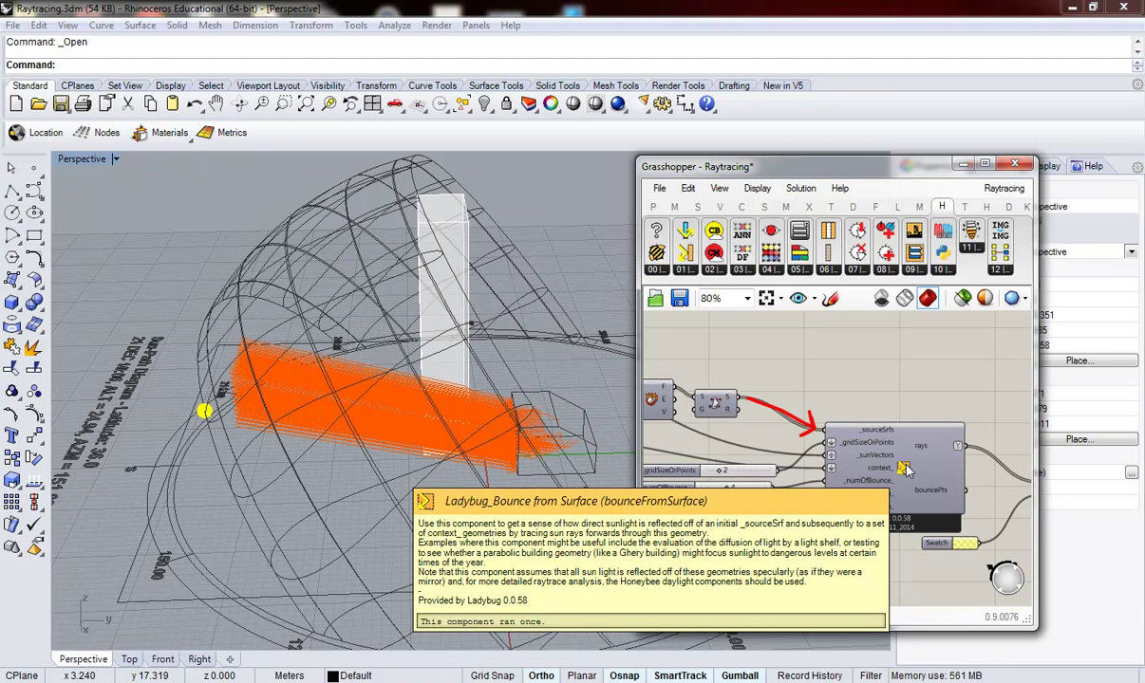
scroll(903, 468, "down", 5)
scroll(899, 411, "up", 3)
scroll(872, 378, "up", 3)
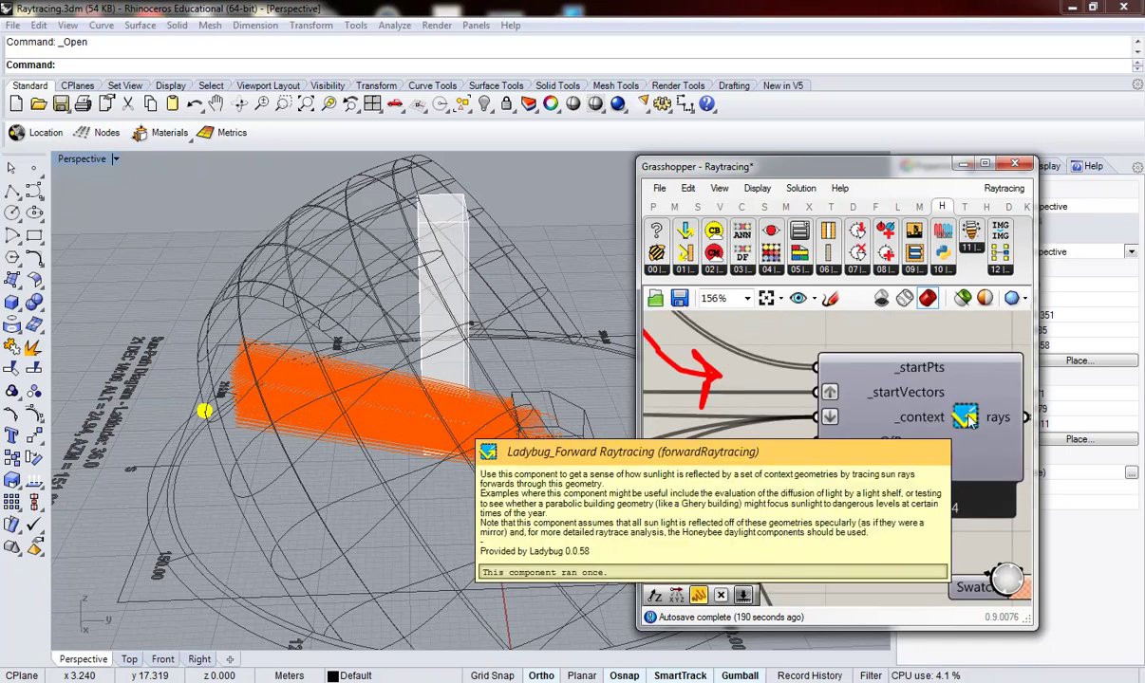
scroll(962, 418, "down", 5)
scroll(894, 543, "up", 3)
scroll(894, 543, "up", 2)
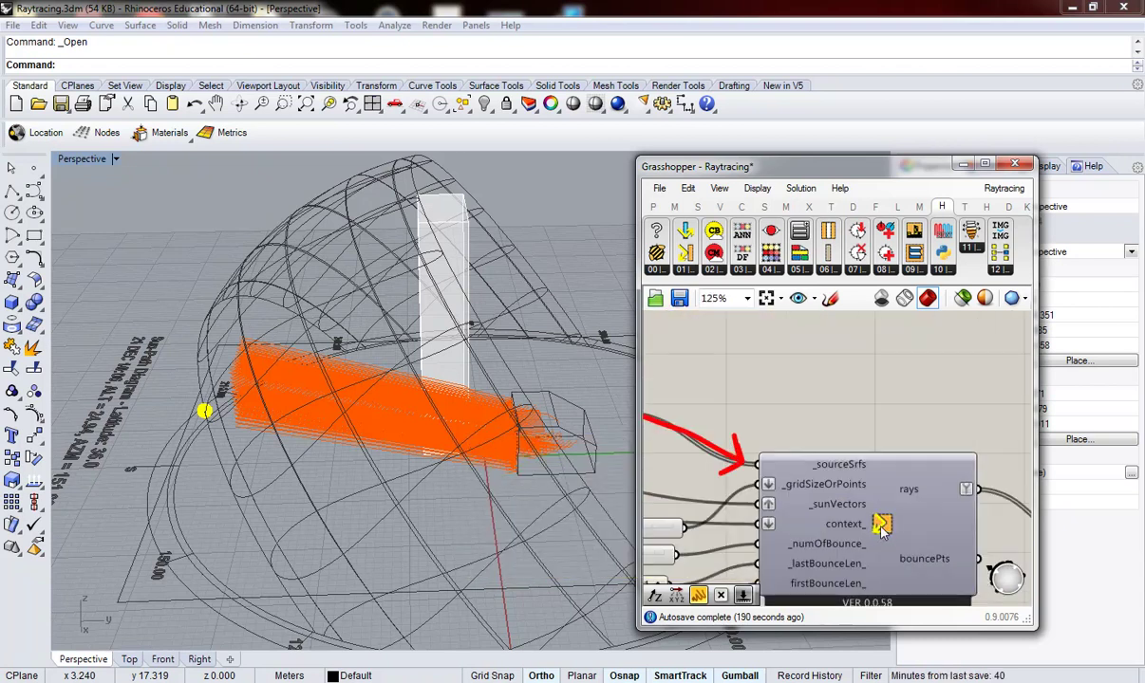